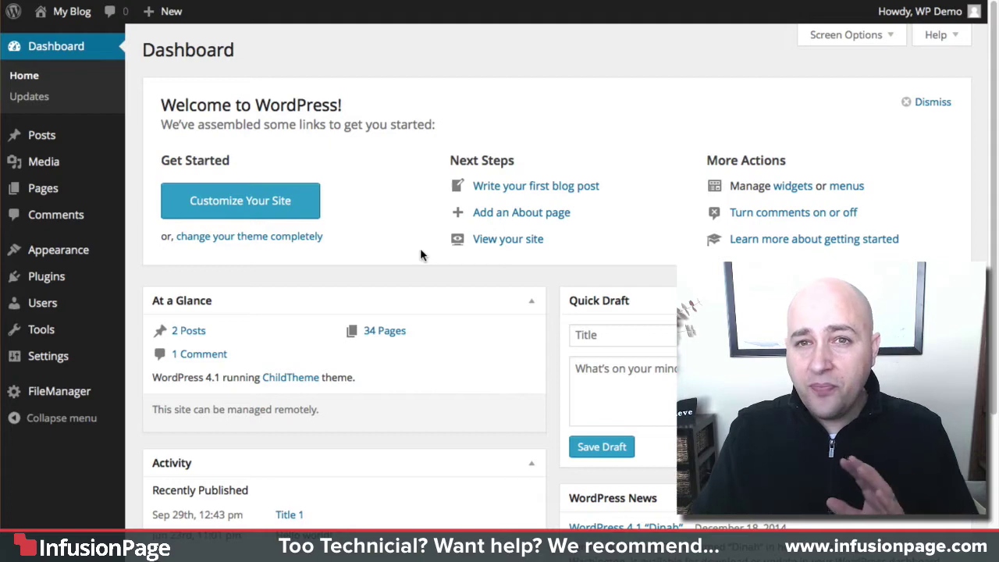
# - Create a new page titled "Secret download page" and publish it
pyautogui.click(57, 140)
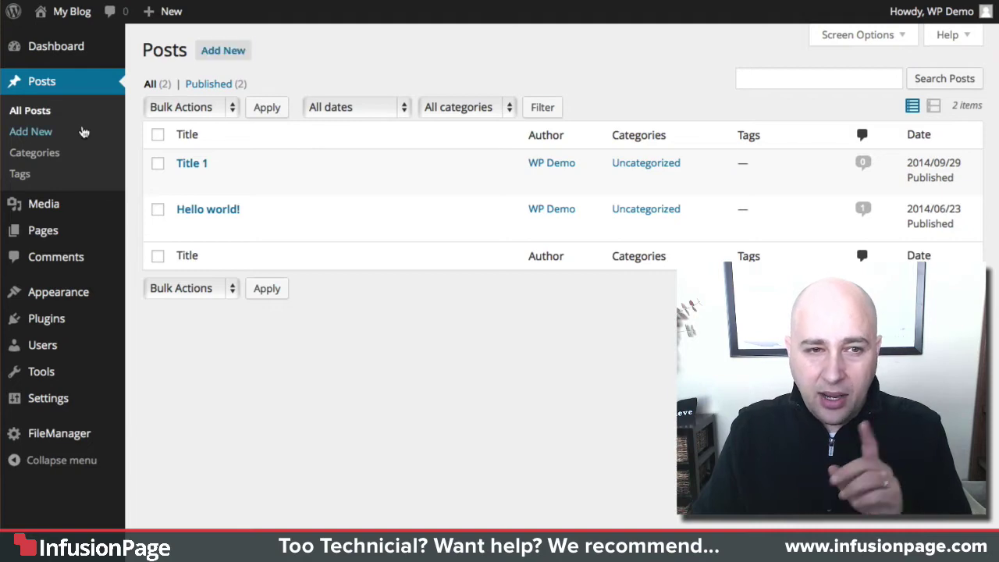
pyautogui.moveTo(53, 231)
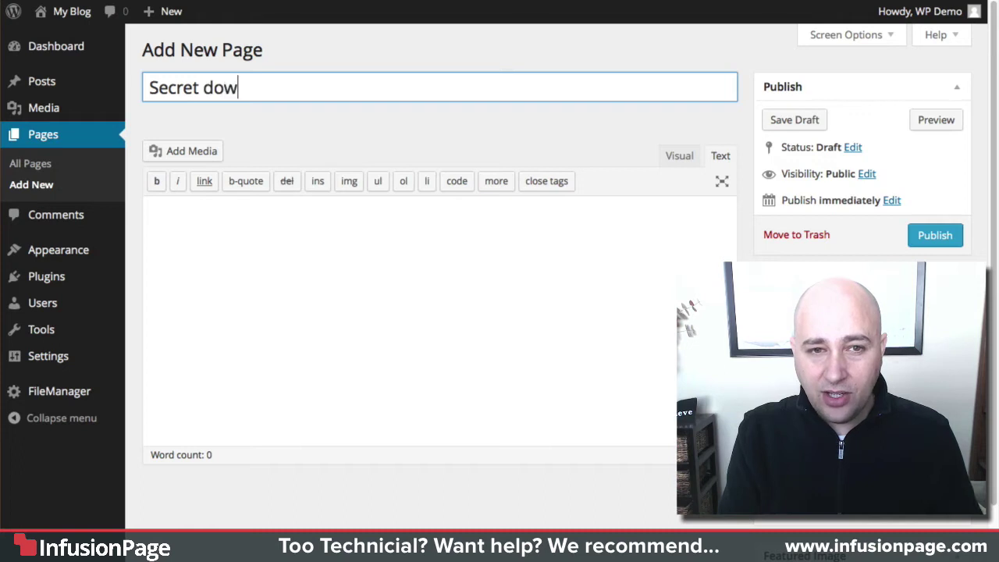
pyautogui.write('oad pa')
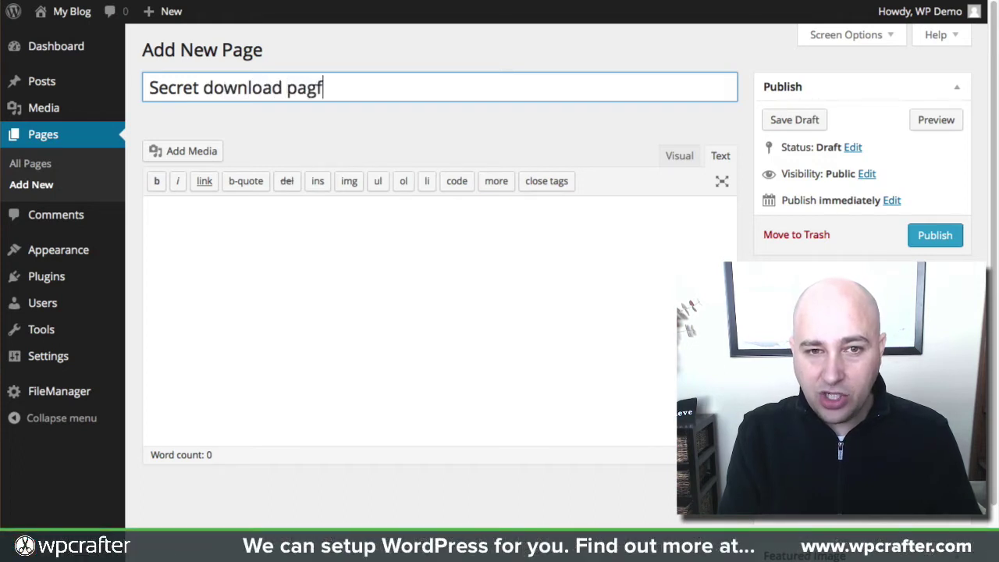
pyautogui.write('gf')
pyautogui.press('BackSpace')
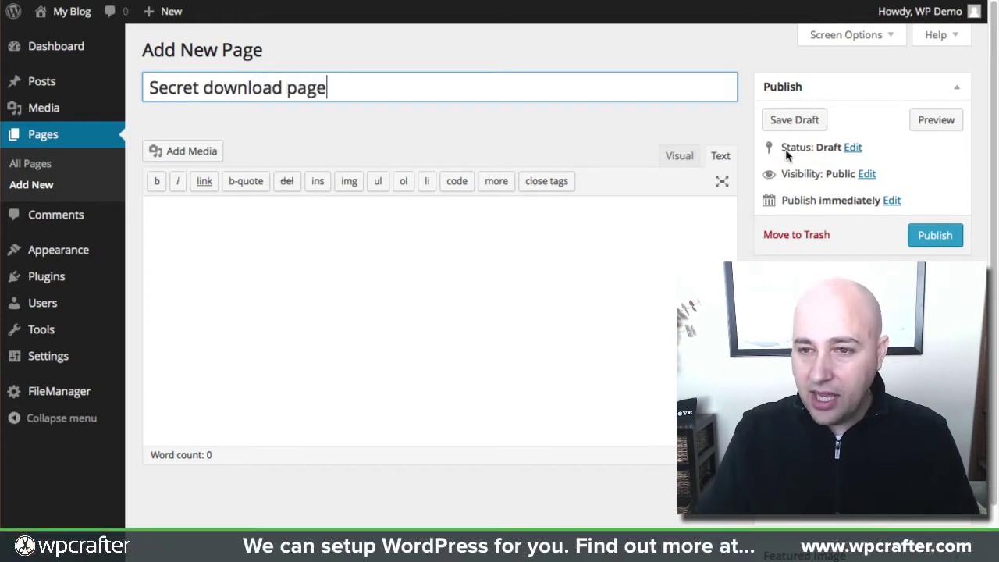
pyautogui.click(936, 242)
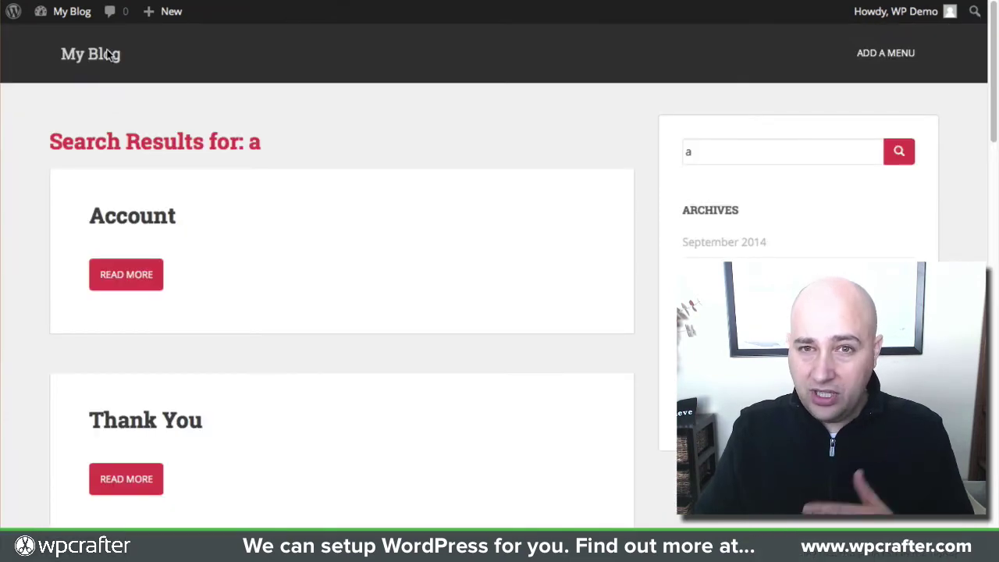
# - Check the blog's front page and its June 2014 archive for the published page, and return to the front page
pyautogui.click(110, 53)
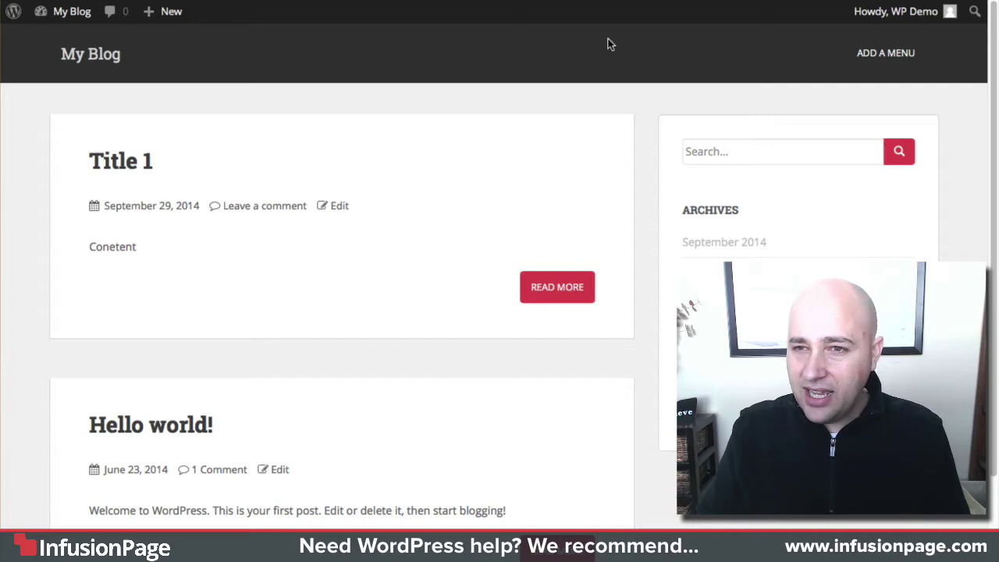
pyautogui.scroll(-2, 412, 187)
pyautogui.scroll(2, 412, 187)
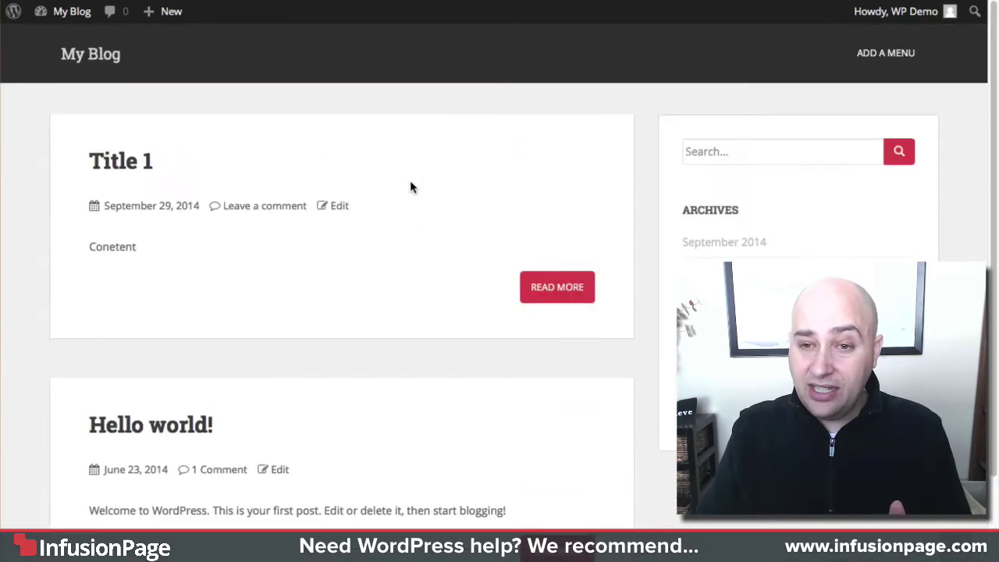
pyautogui.click(720, 243)
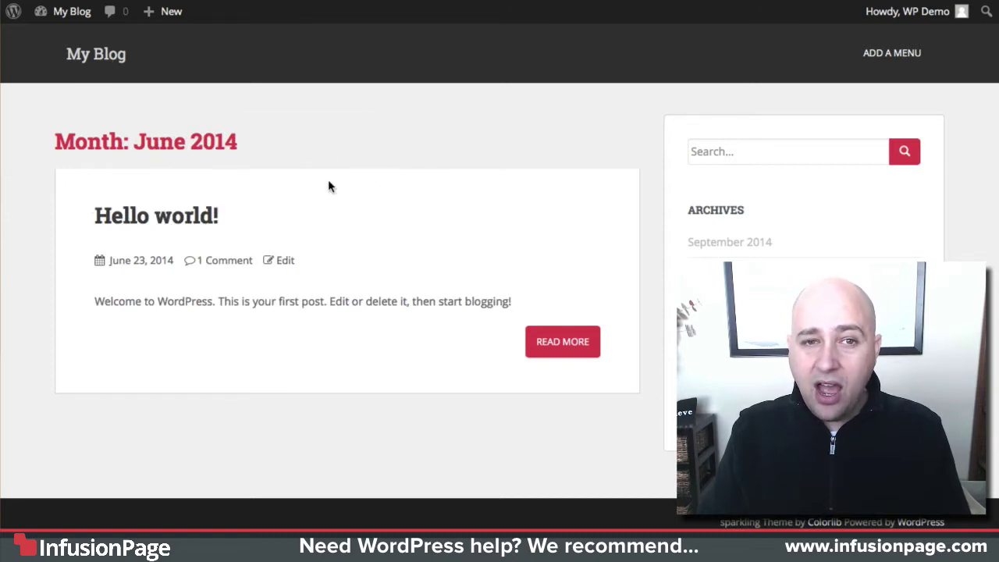
pyautogui.click(113, 66)
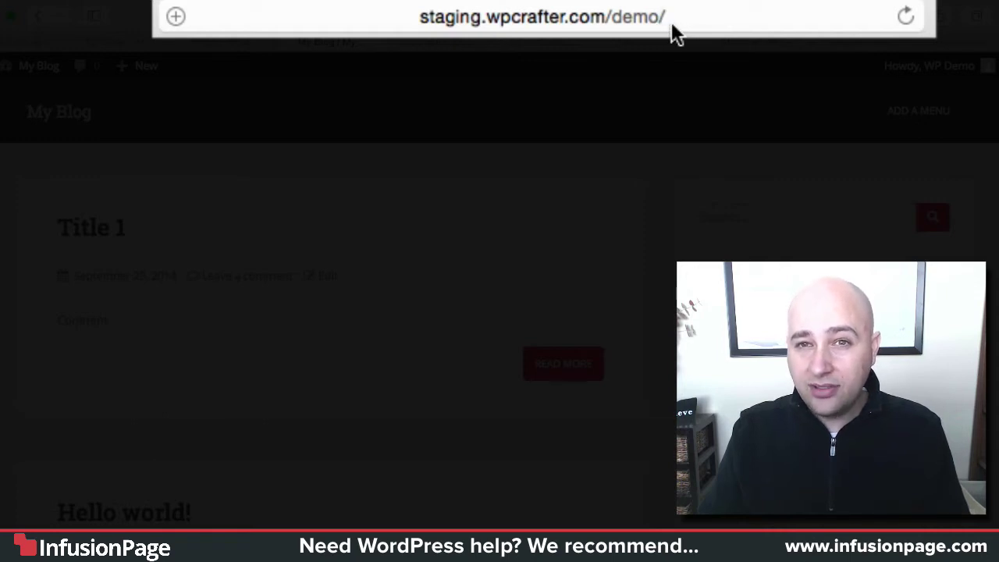
# - Search the site for "s" by loading the address staging.wpcrafter.com/demo/?s=s
pyautogui.click(674, 21)
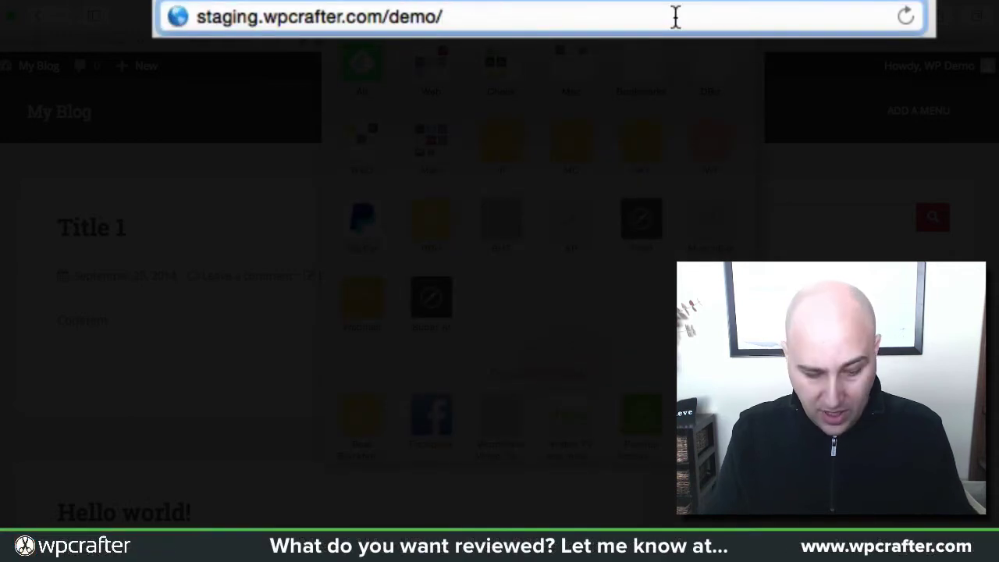
pyautogui.write('?s=')
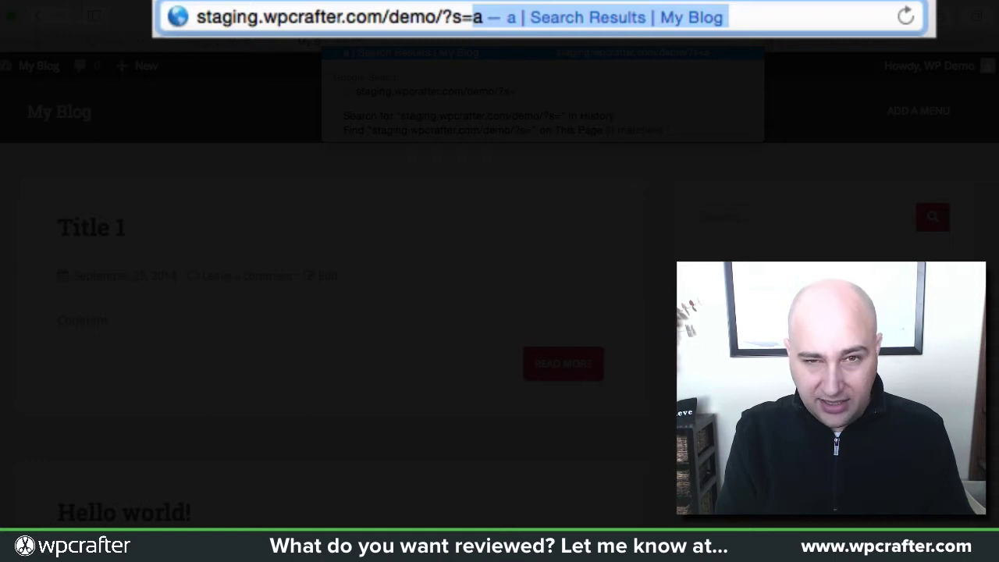
pyautogui.write('se')
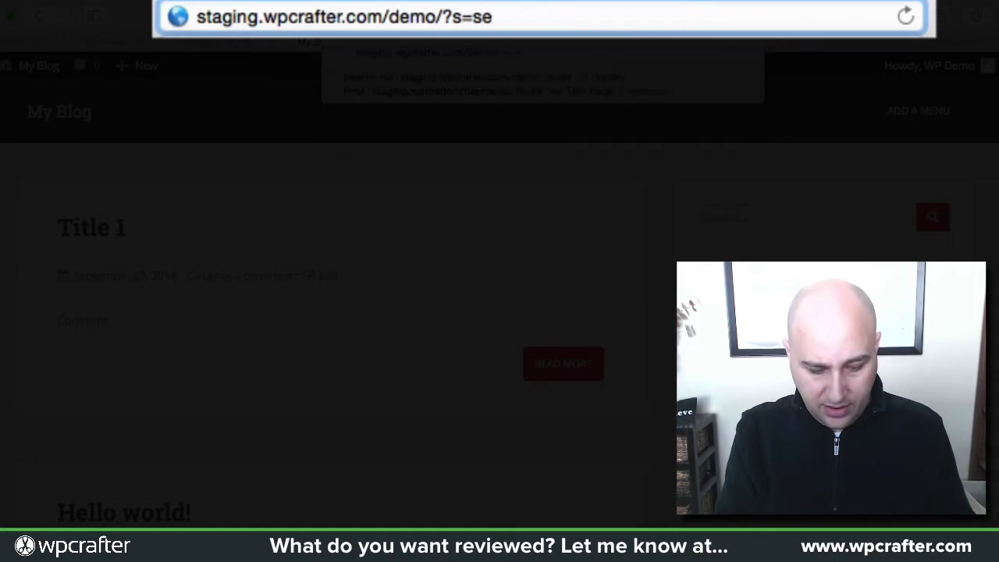
pyautogui.press('BackSpace')
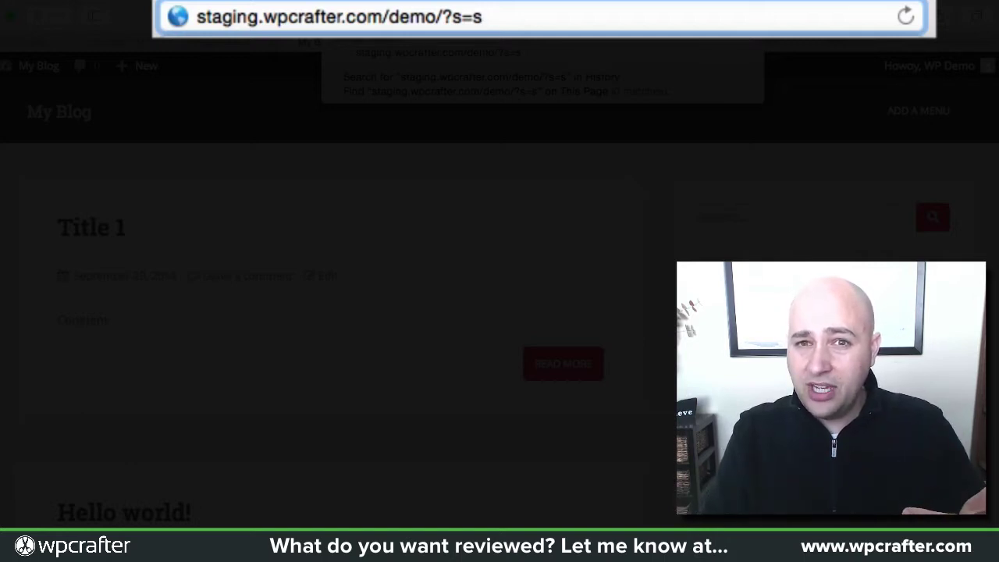
pyautogui.press('Return')
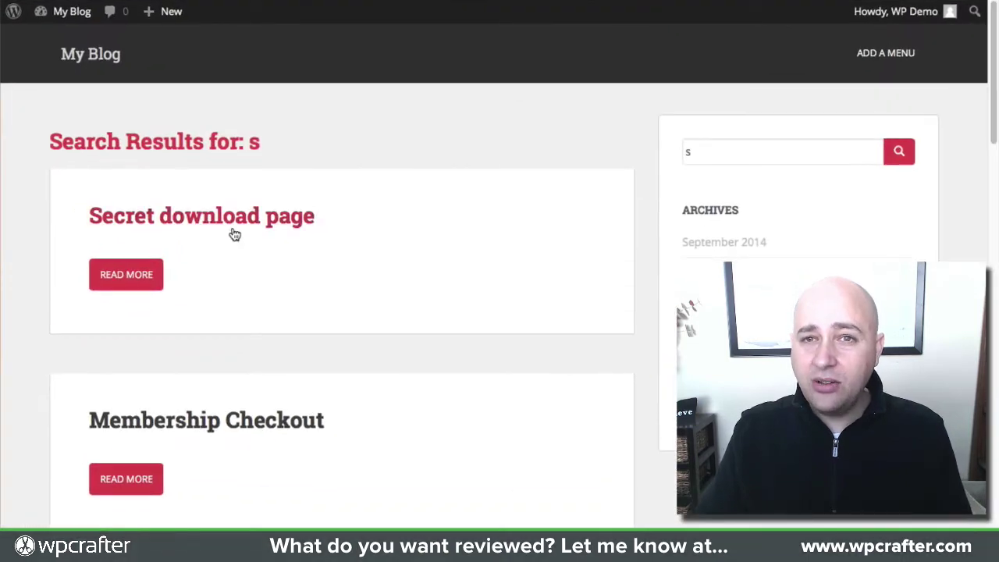
pyautogui.click(380, 232)
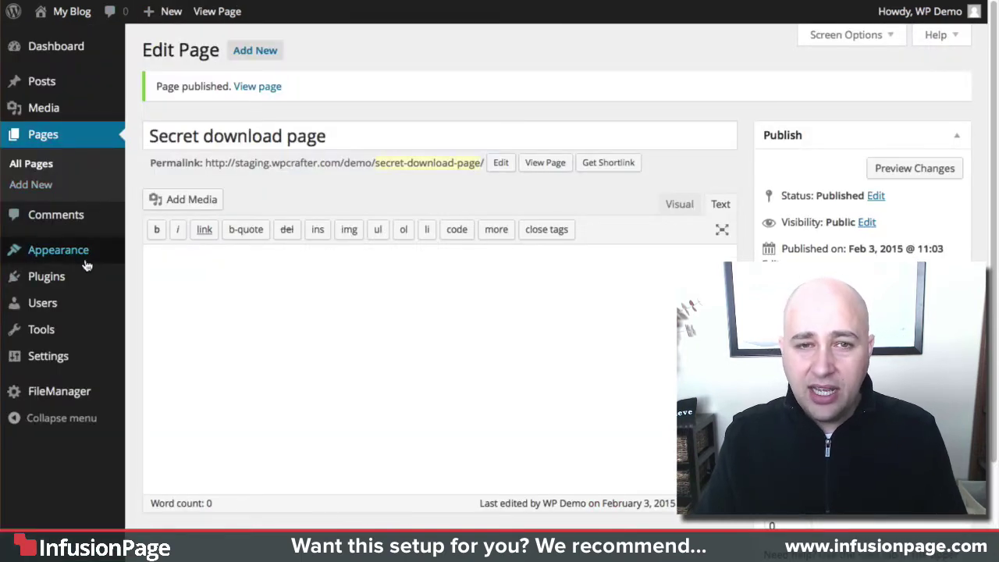
# - Open the WordPress FileManager from the site's dashboard to show the root folder
pyautogui.moveTo(88, 282)
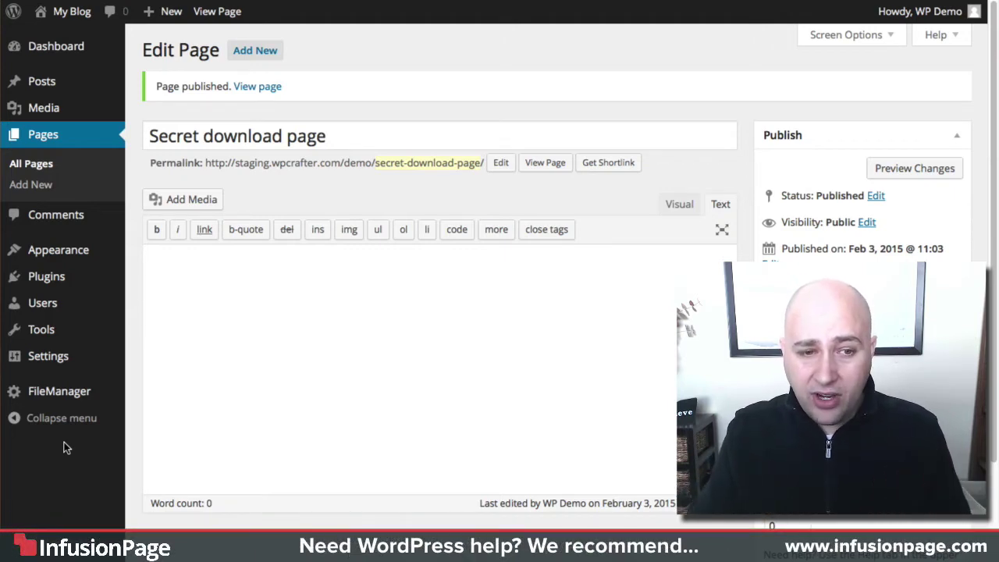
pyautogui.moveTo(60, 402)
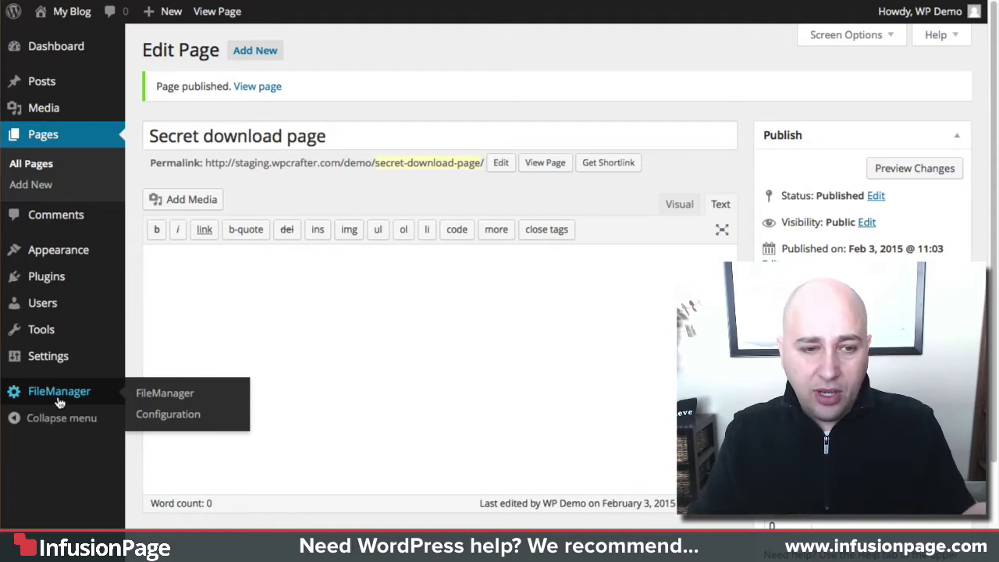
pyautogui.click(58, 394)
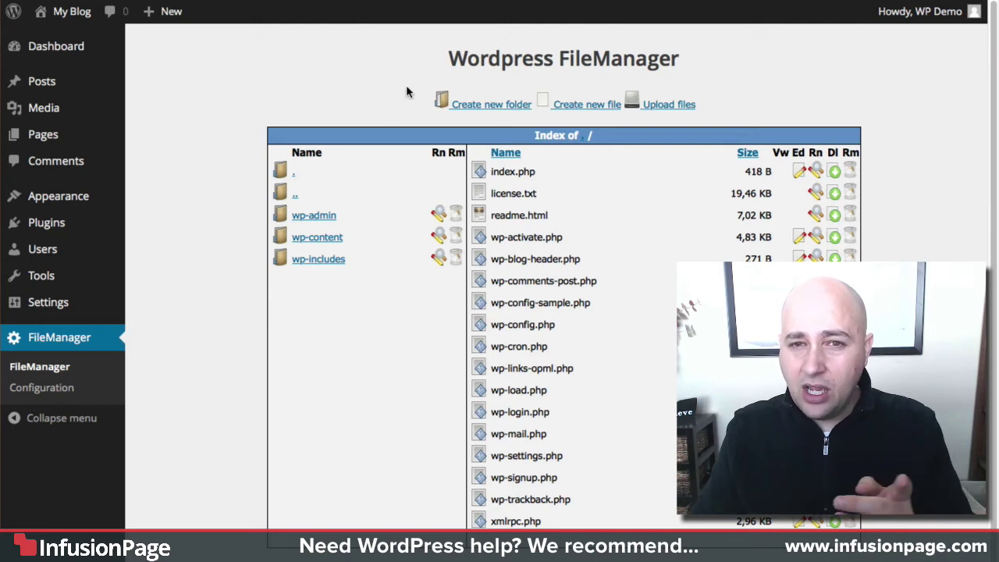
pyautogui.moveTo(458, 58); pyautogui.dragTo(712, 62)
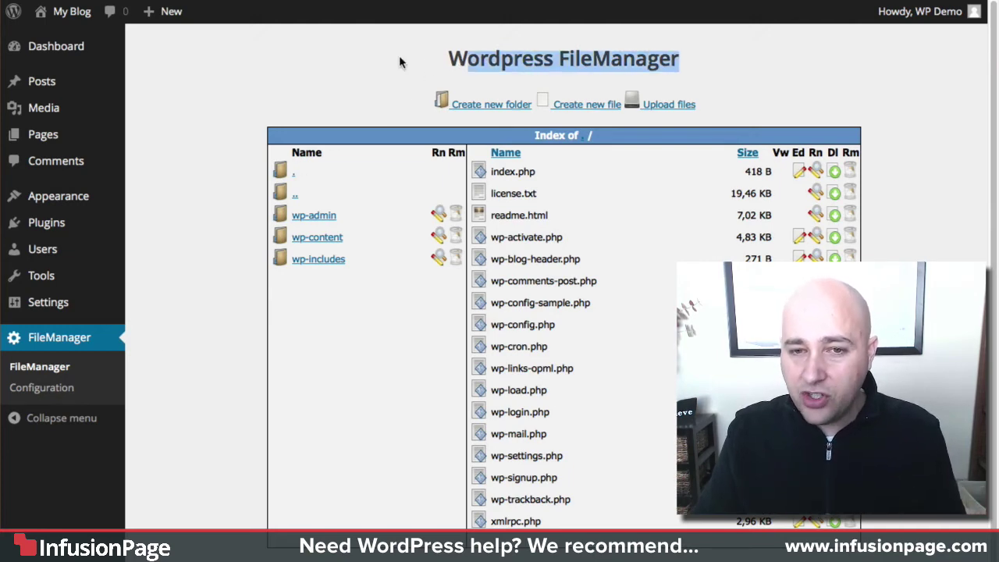
pyautogui.click(399, 56)
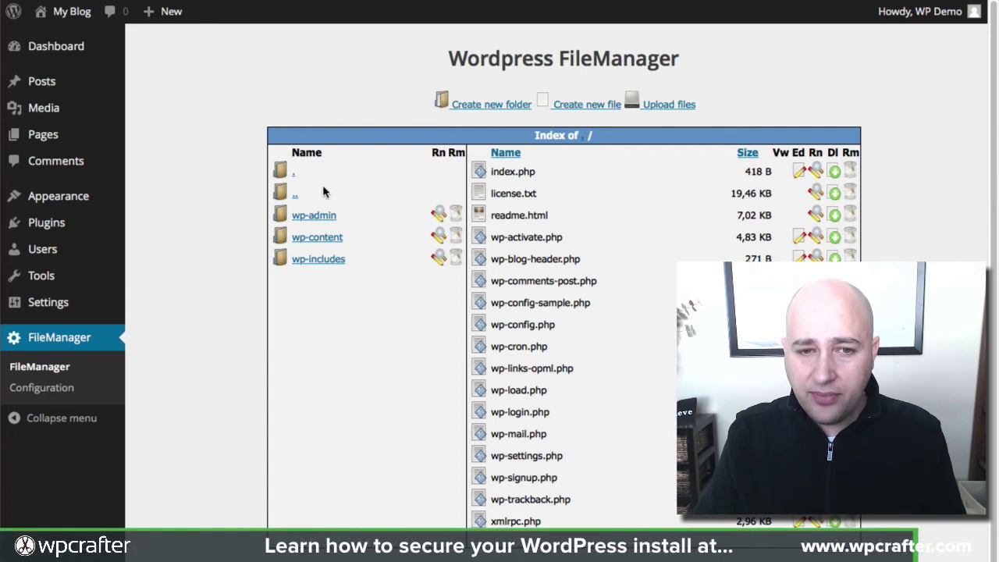
# - Open functions.php from wp-content/themes/childtheme for editing and review its existing code
pyautogui.click(301, 240)
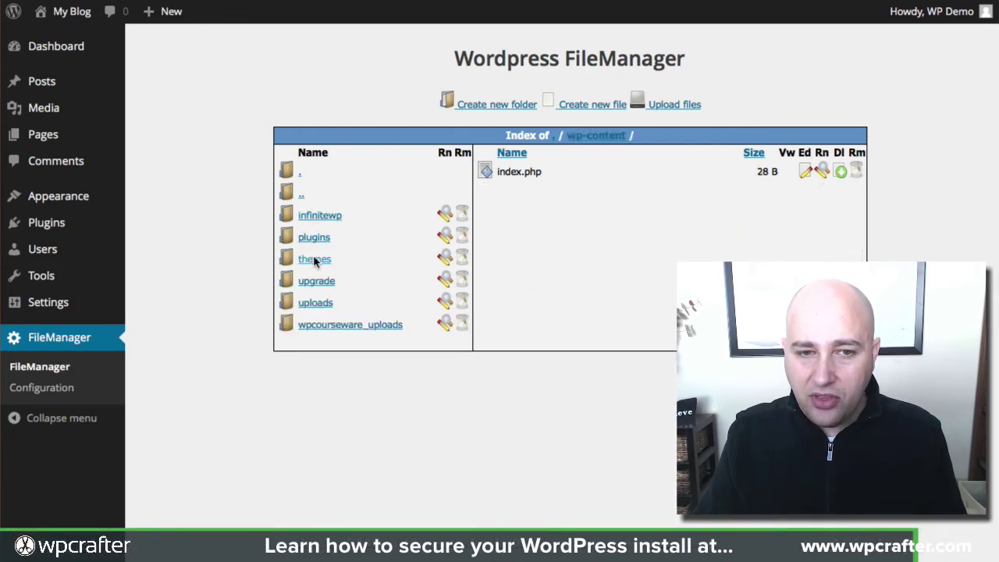
pyautogui.click(314, 259)
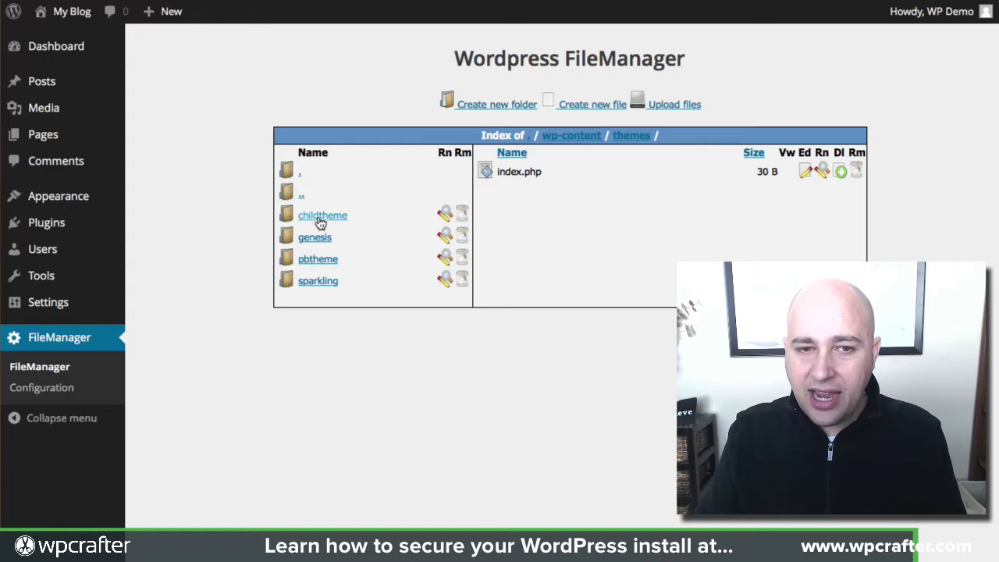
pyautogui.click(315, 216)
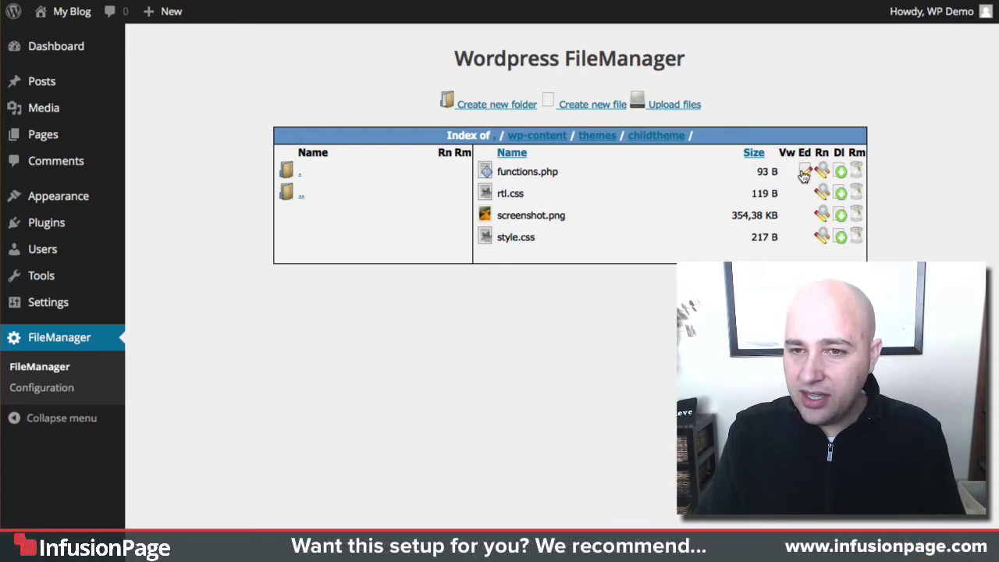
pyautogui.click(804, 173)
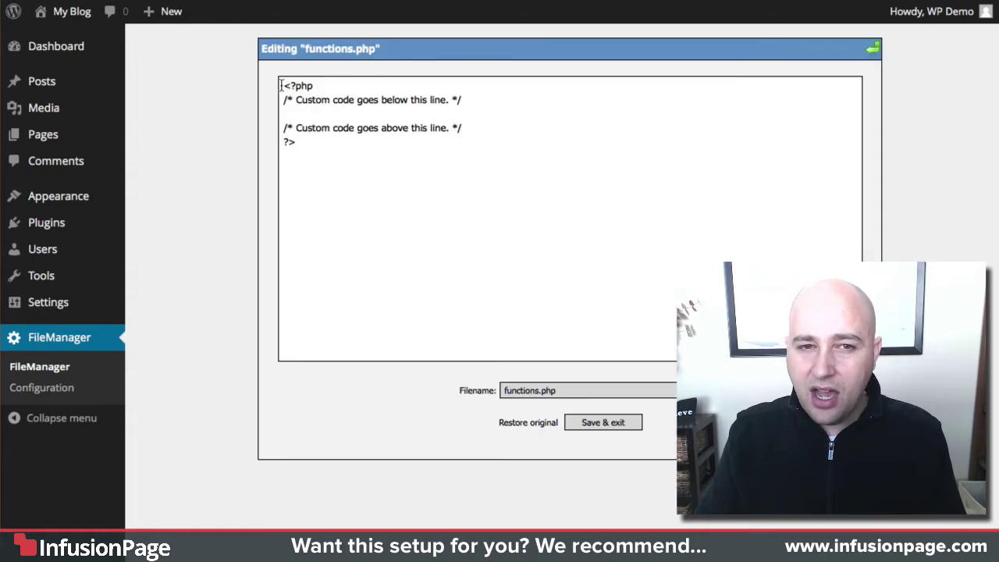
pyautogui.moveTo(282, 86); pyautogui.dragTo(300, 155)
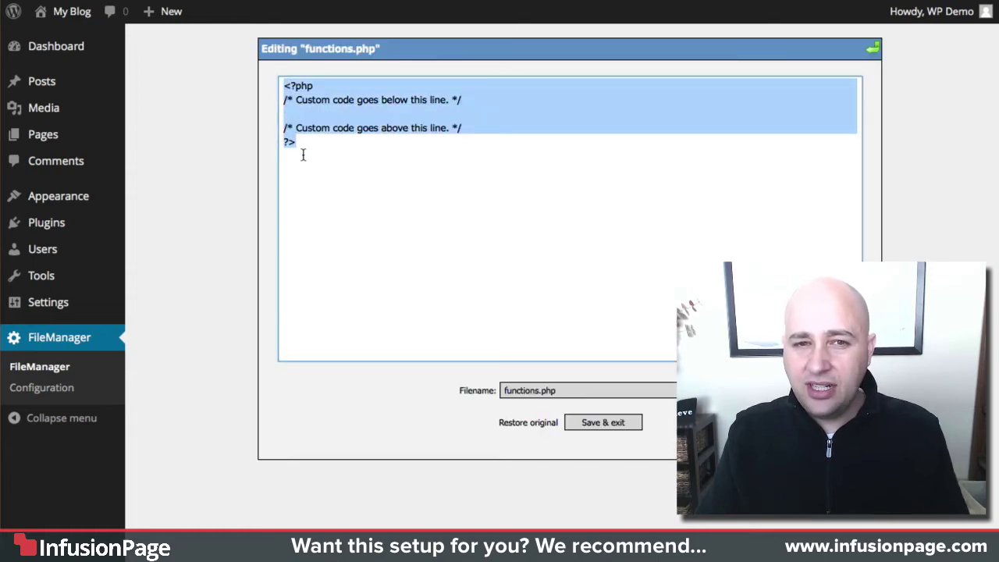
pyautogui.click(306, 150)
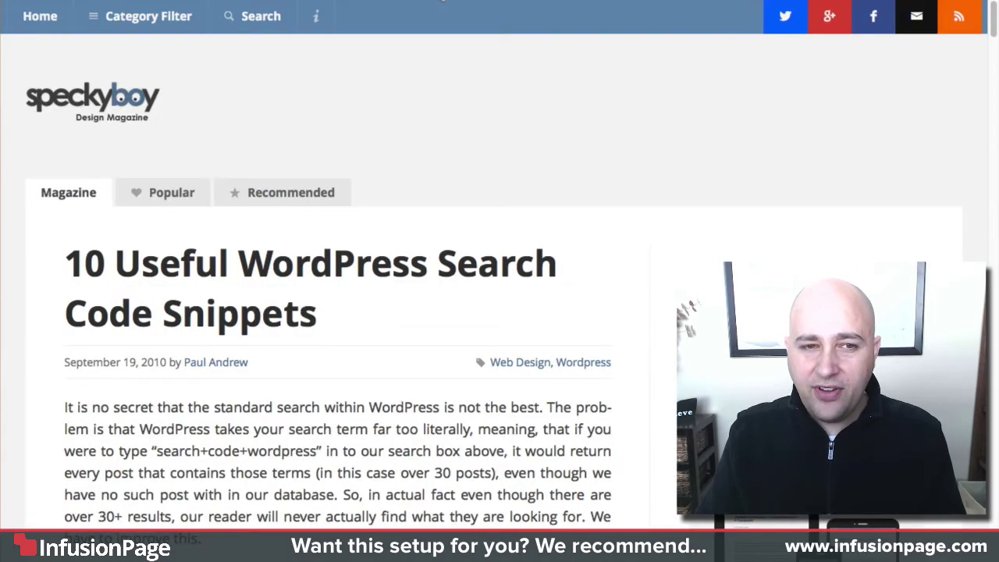
# - Examine the snippet for excluding posts or pages from search results in the Speckyboy article, including its '0,1' IDs
pyautogui.scroll(-1, 478, 119)
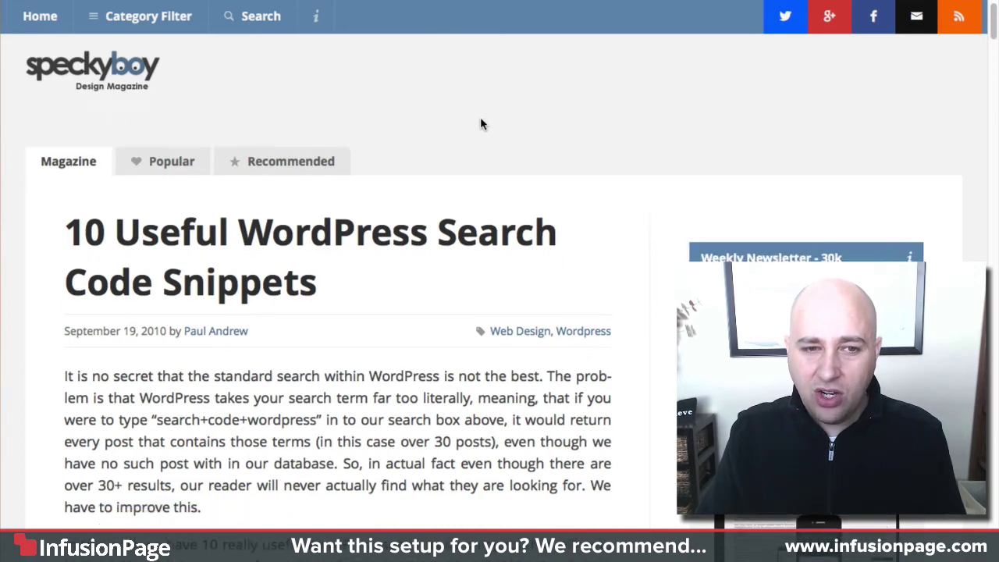
pyautogui.scroll(-2, 481, 121)
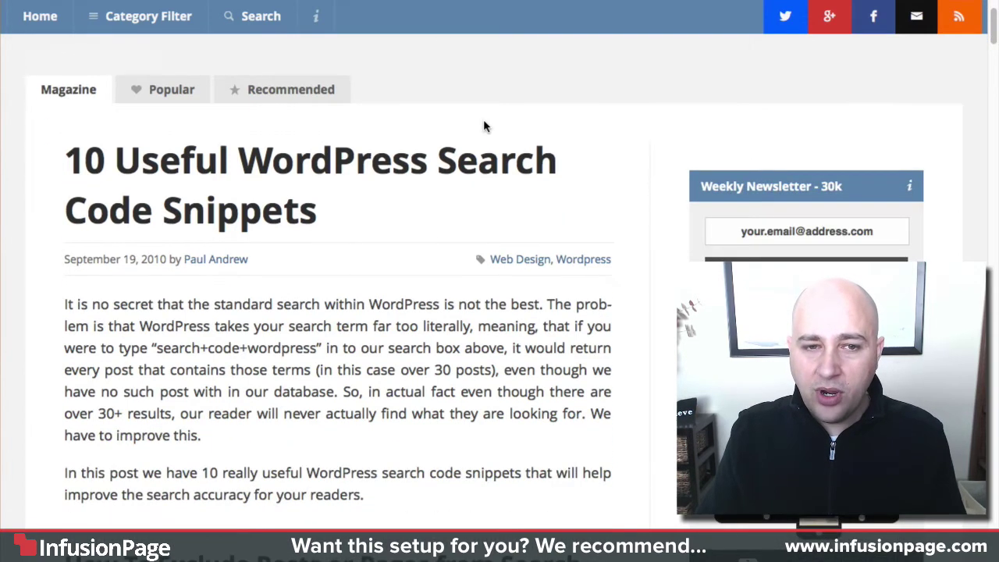
pyautogui.scroll(-5, 406, 148)
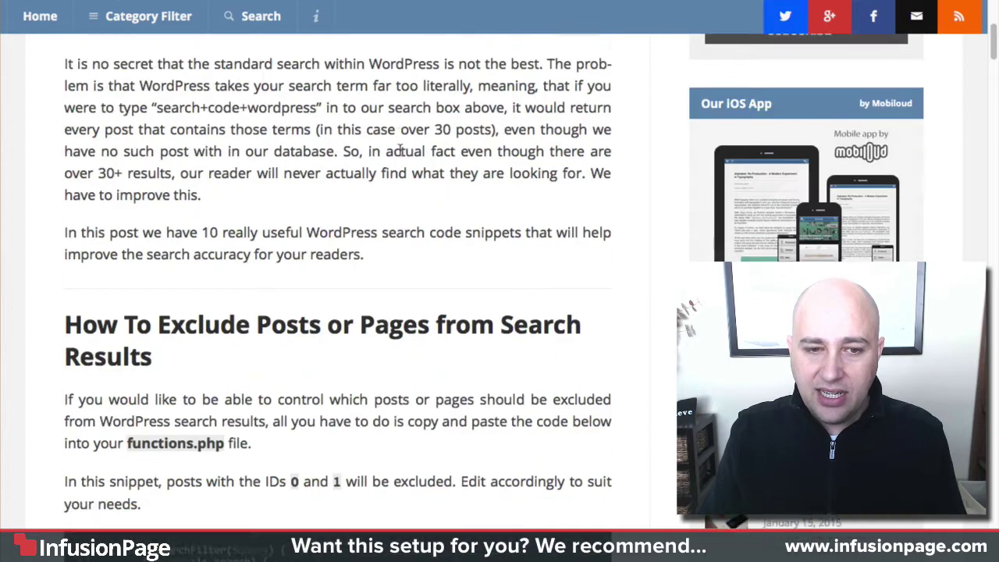
pyautogui.scroll(-3, 399, 150)
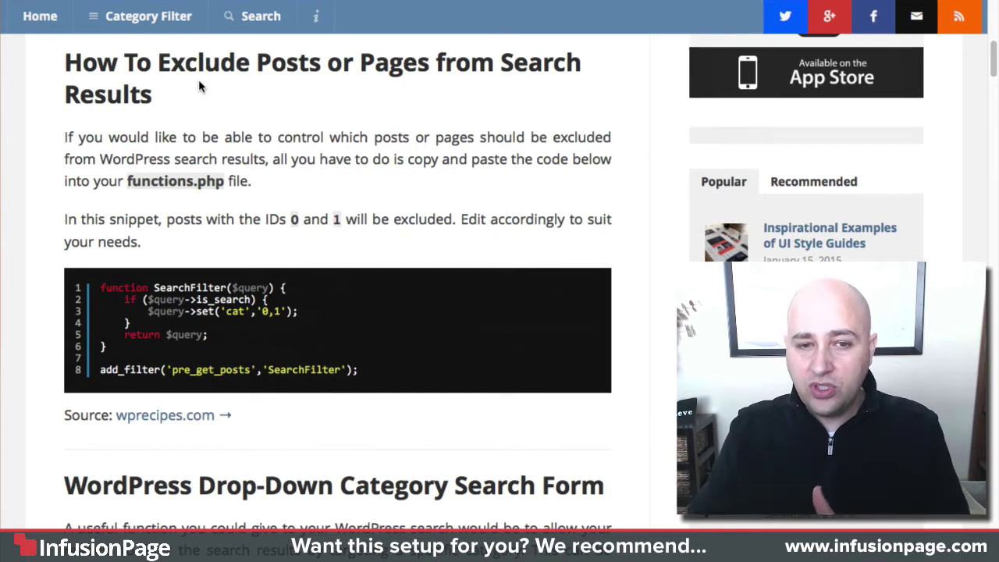
pyautogui.scroll(-5, 198, 79)
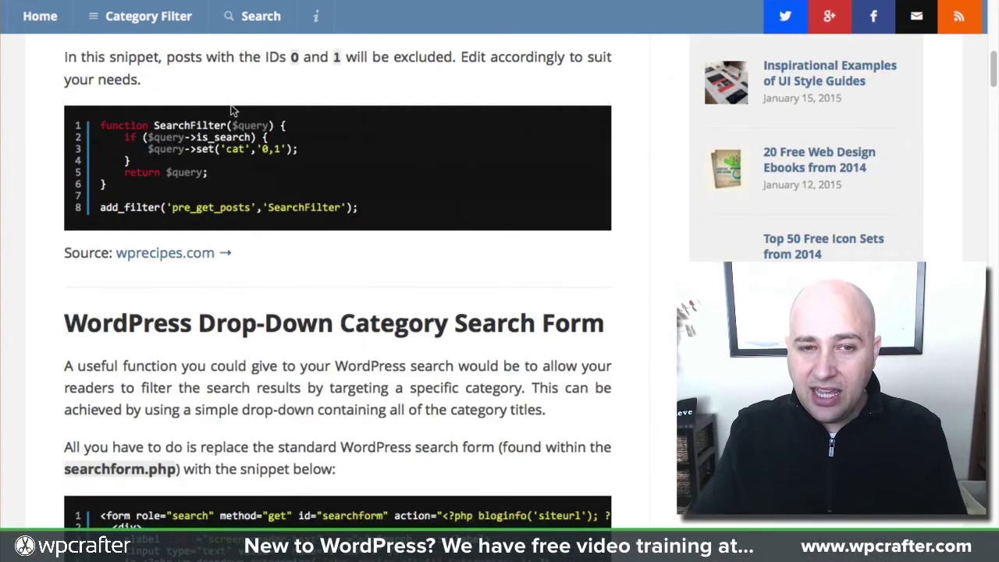
pyautogui.moveTo(260, 149); pyautogui.dragTo(280, 149)
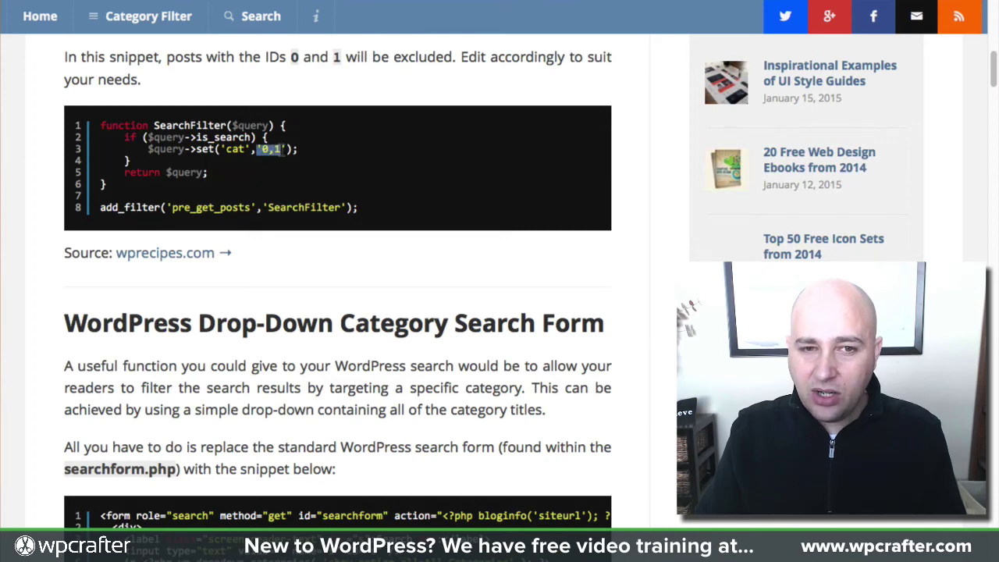
pyautogui.click(258, 145)
# - Copy the full SearchFilter code snippet, from the function line through the add_filter line
pyautogui.scroll(3, 127, 133)
pyautogui.scroll(1, 134, 137)
pyautogui.scroll(1, 134, 136)
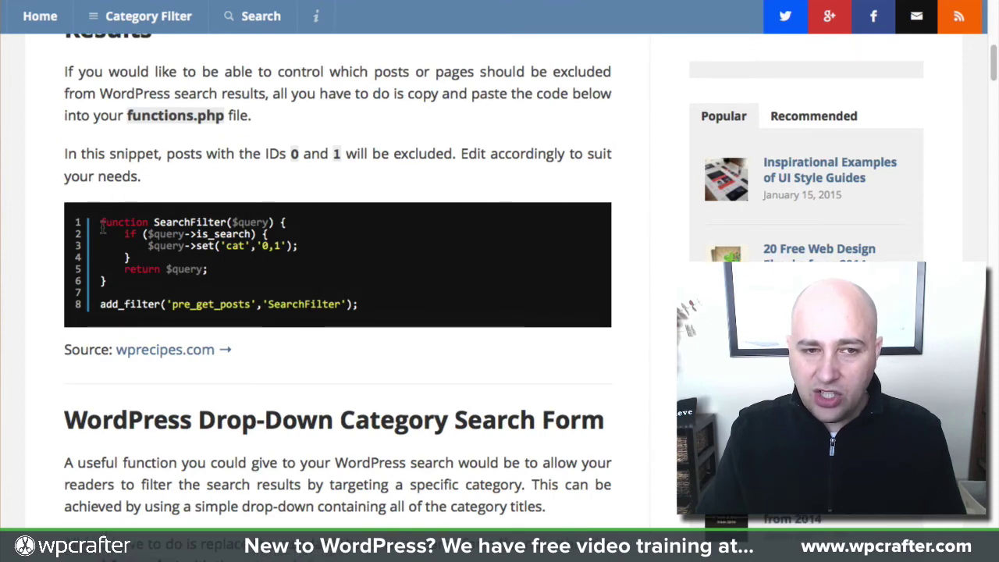
pyautogui.moveTo(99, 222); pyautogui.dragTo(361, 308)
pyautogui.rightClick(185, 238)
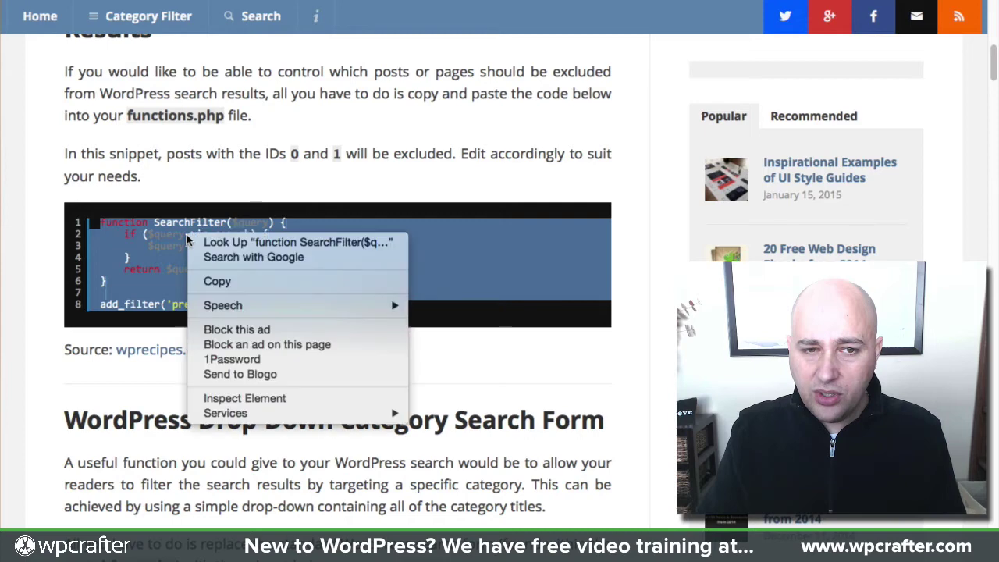
pyautogui.click(215, 281)
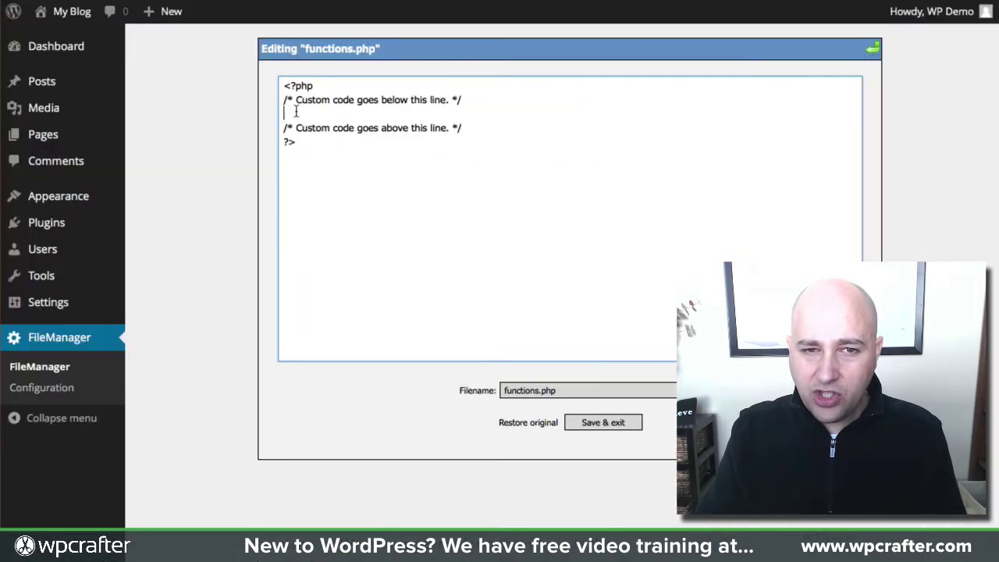
# - Paste the SearchFilter snippet between the two custom code comments in functions.php, with blank lines above and below it
pyautogui.rightClick(296, 113)
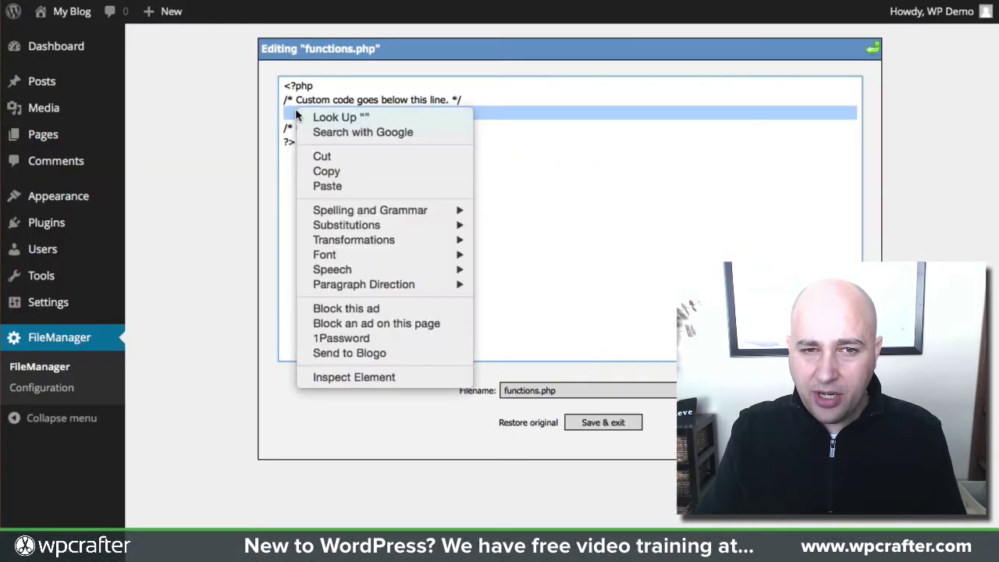
pyautogui.click(287, 112)
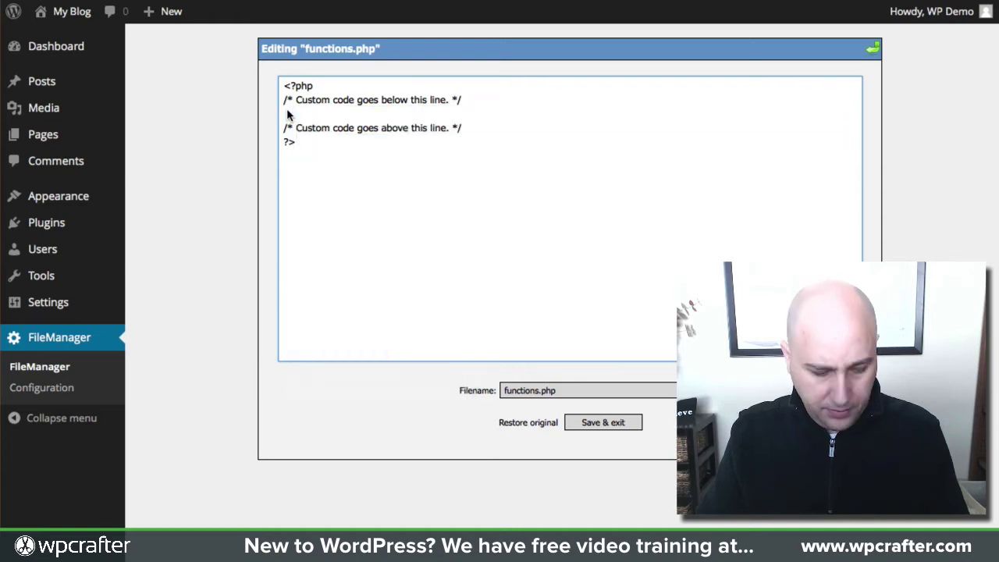
pyautogui.hotkey('ctrl', 'v')
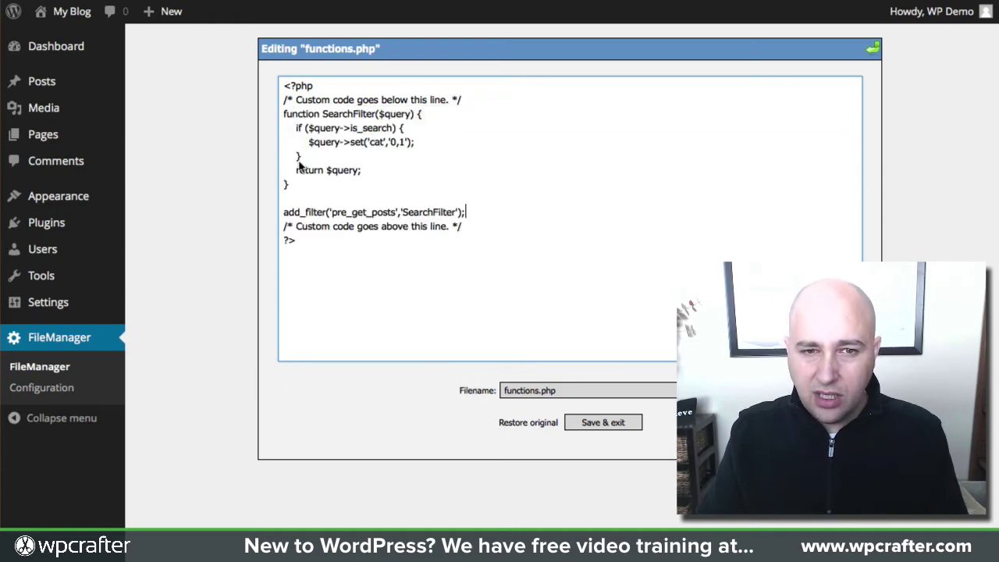
pyautogui.press('Return')
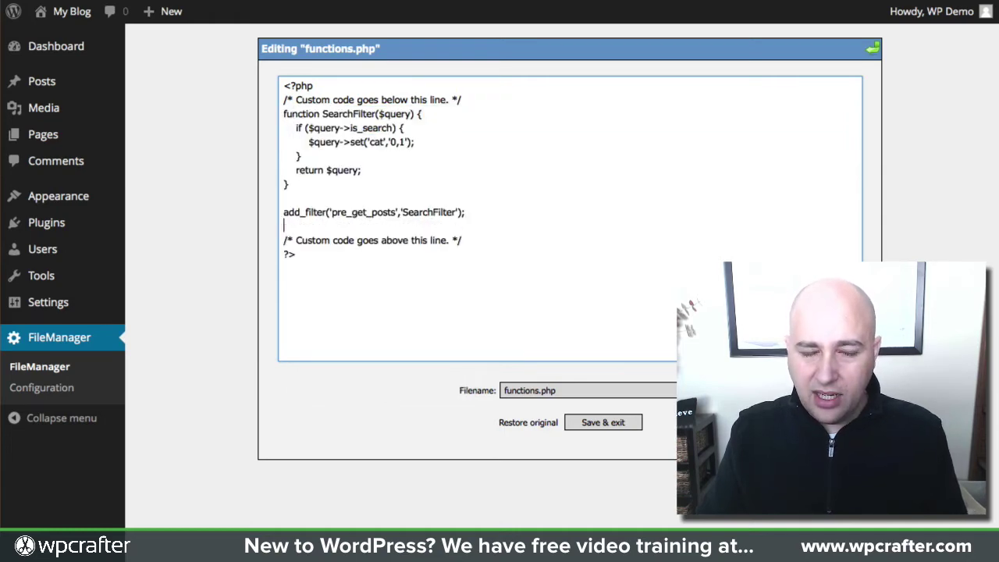
pyautogui.click(284, 115)
pyautogui.press('Return')
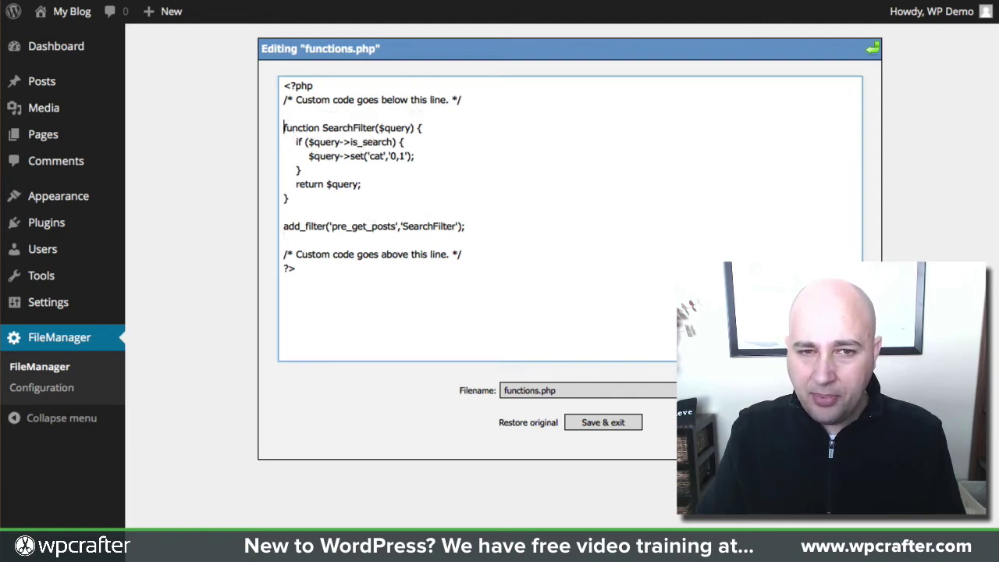
# - Open the Secret download page for editing from the site's list of all pages to find its post ID
pyautogui.doubleClick(401, 157)
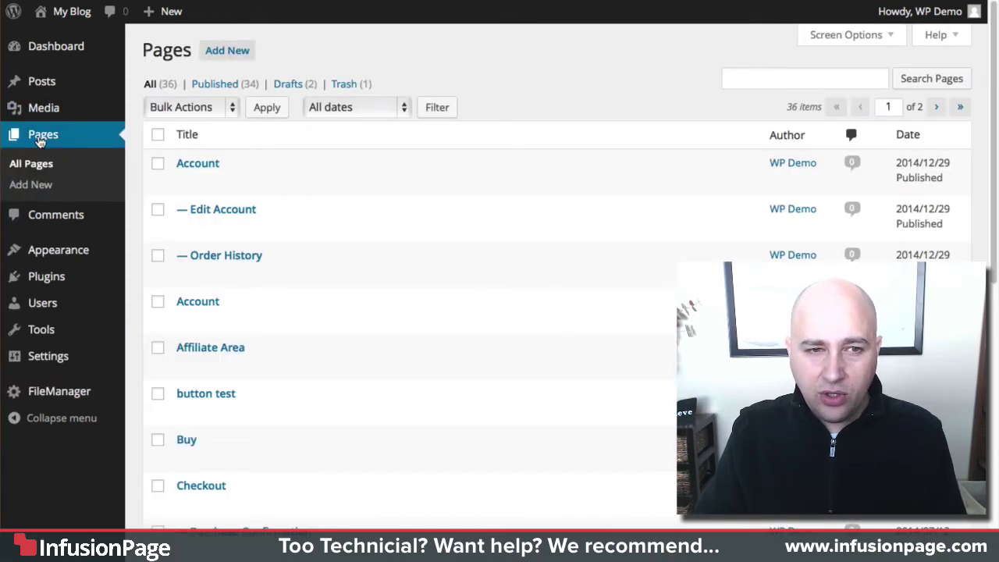
pyautogui.click(42, 163)
pyautogui.moveTo(281, 221)
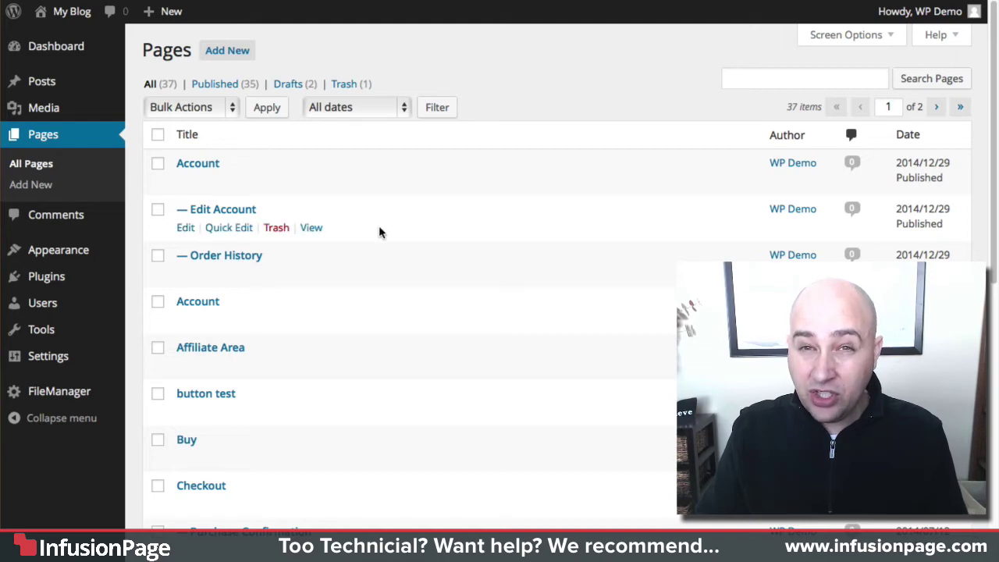
pyautogui.scroll(-10, 437, 232)
pyautogui.scroll(10, 385, 272)
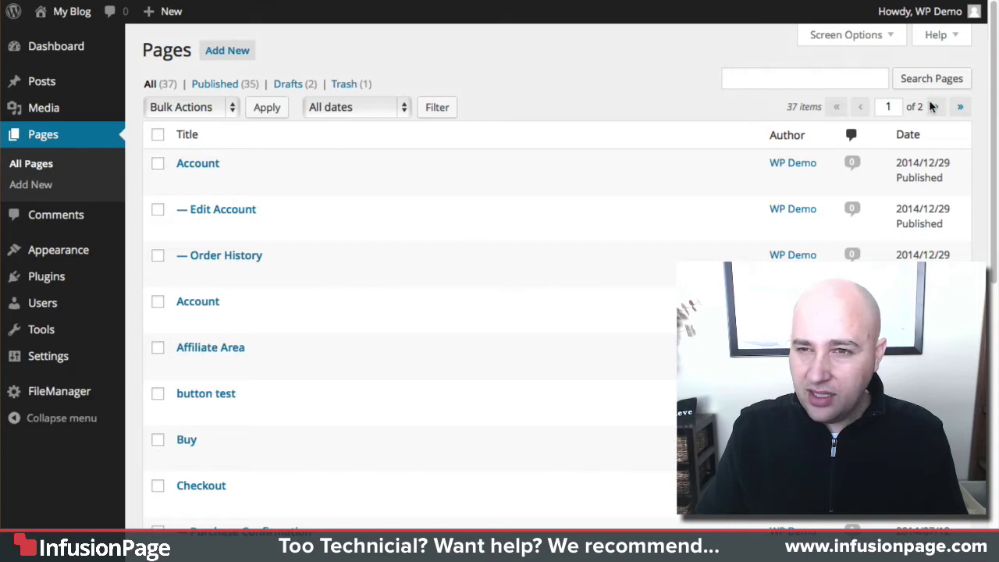
pyautogui.scroll(-2, 325, 205)
pyautogui.click(256, 310)
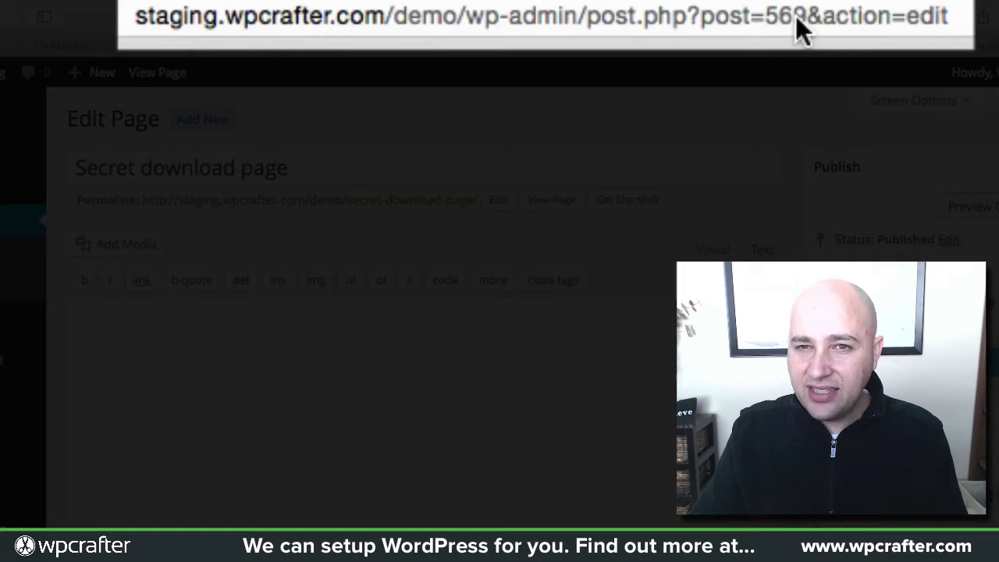
# - Replace the first excluded ID in the SearchFilter query in functions.php with 569, and save the file
pyautogui.click(77, 49)
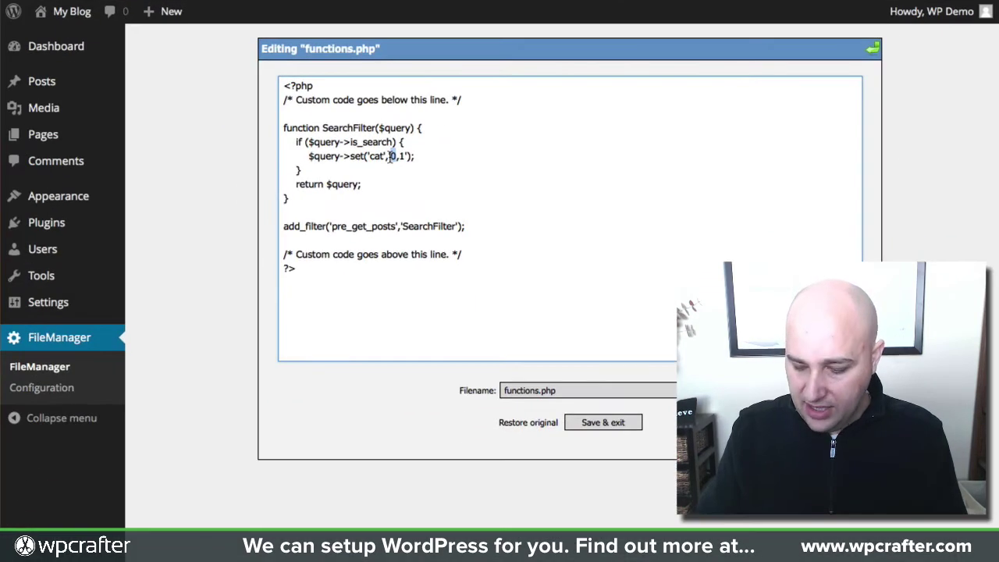
pyautogui.write('569')
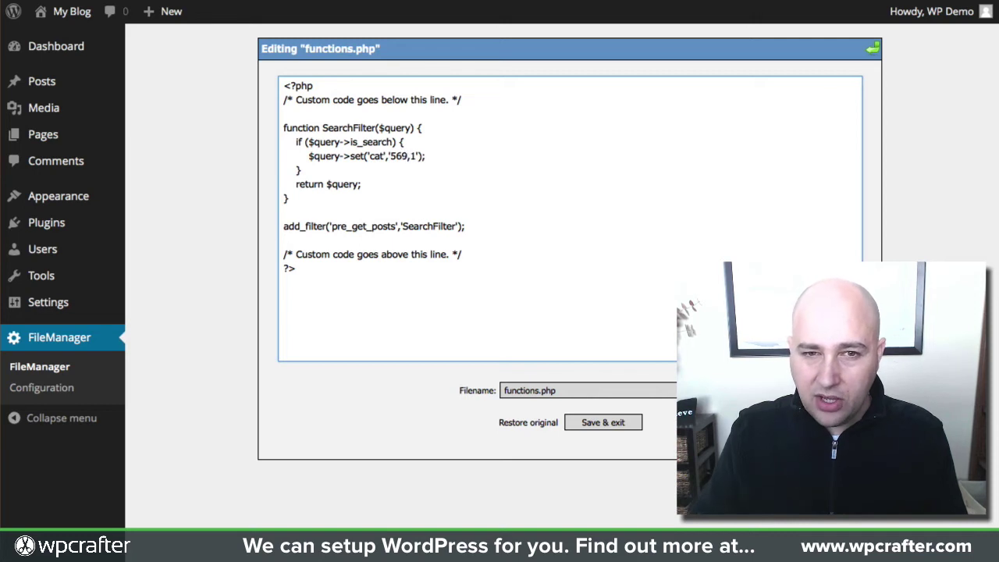
pyautogui.click(612, 427)
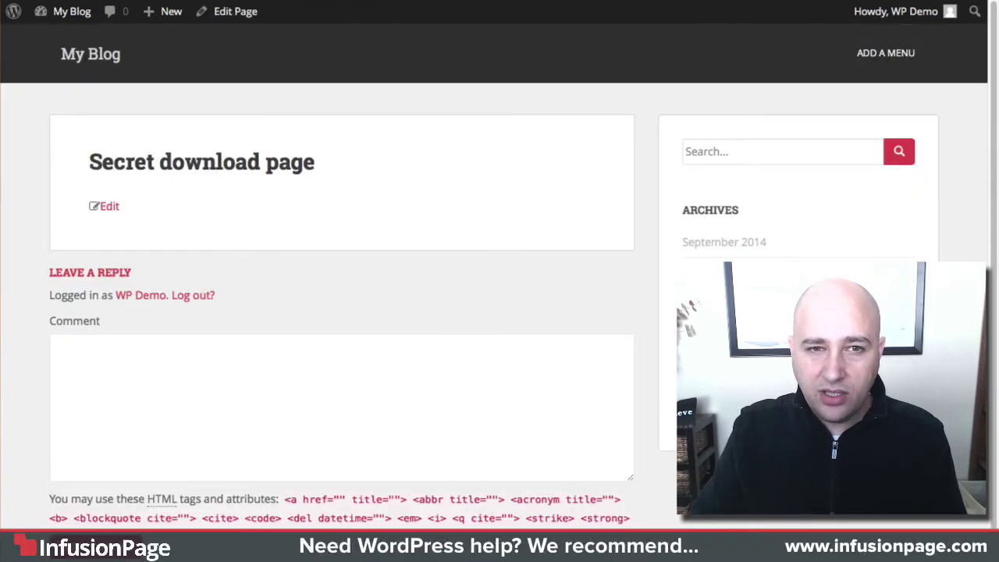
# - Search the blog for "s" to test the search filter, and check the address of the results page
pyautogui.write('s')
pyautogui.press('Return')
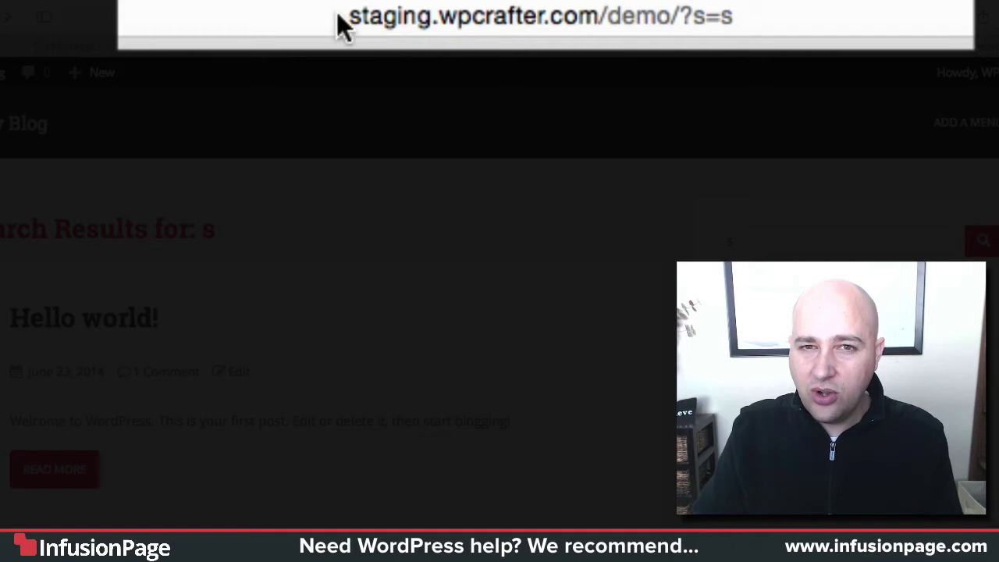
pyautogui.click(339, 22)
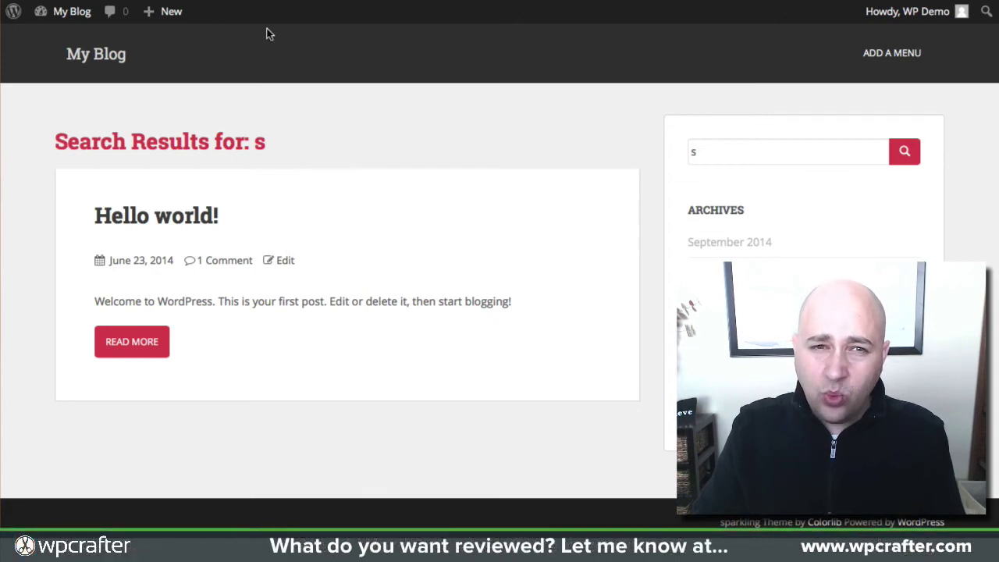
# - Review the Speckyboy article's search snippets, from excluding posts or pages through to the Disable WordPress Search section
pyautogui.click(236, 2)
pyautogui.click(165, 1)
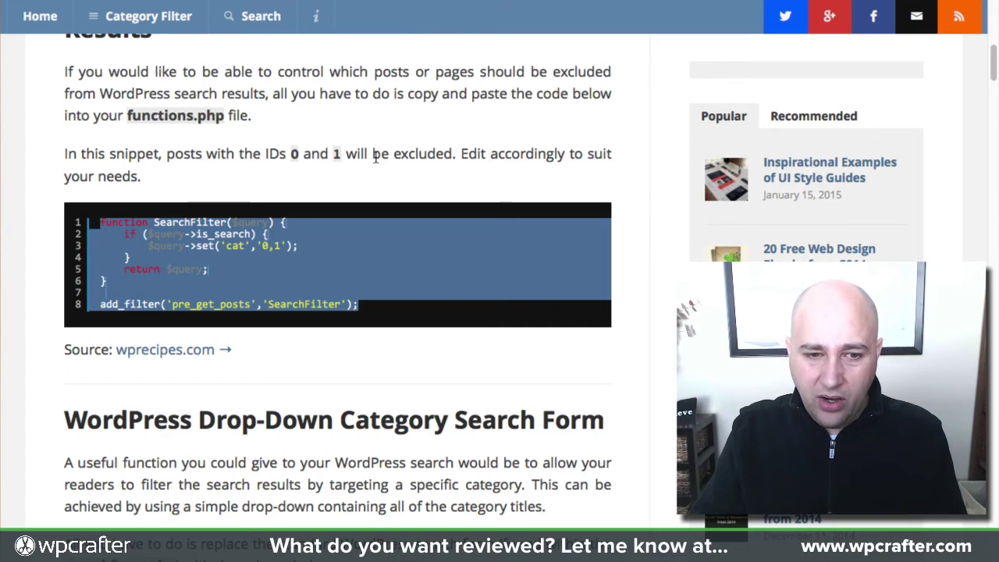
pyautogui.click(375, 156)
pyautogui.scroll(2, 376, 157)
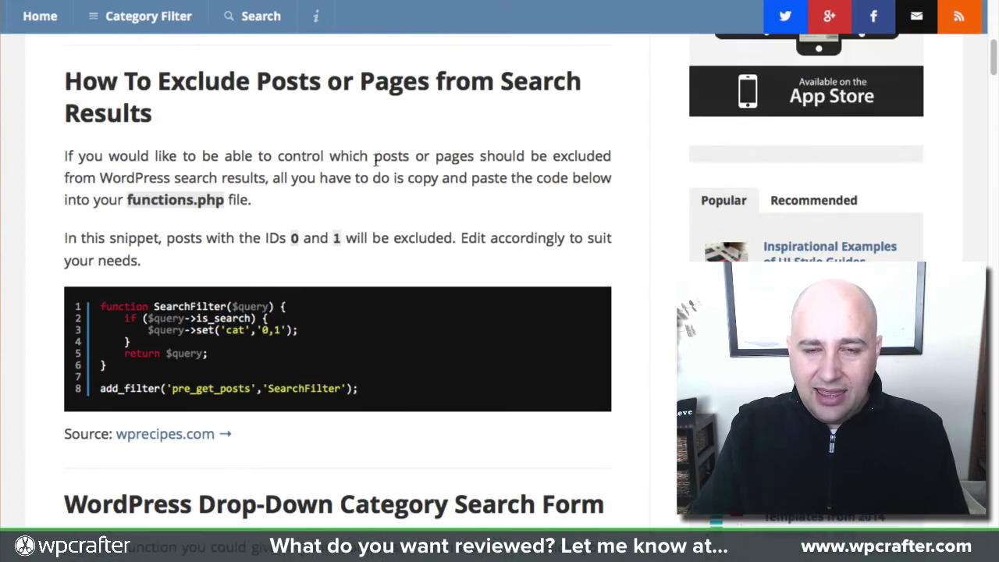
pyautogui.scroll(-5, 373, 156)
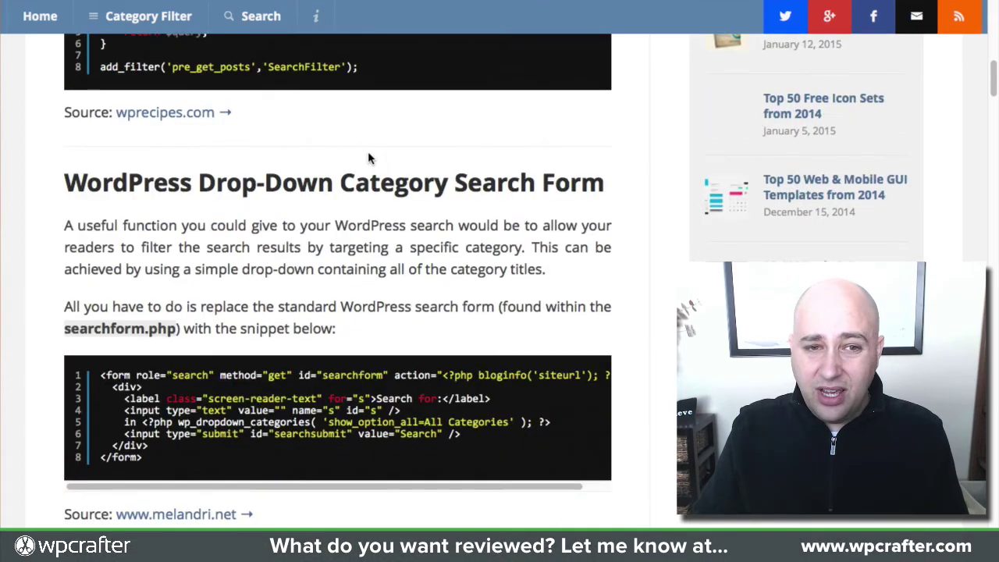
pyautogui.scroll(-1, 370, 158)
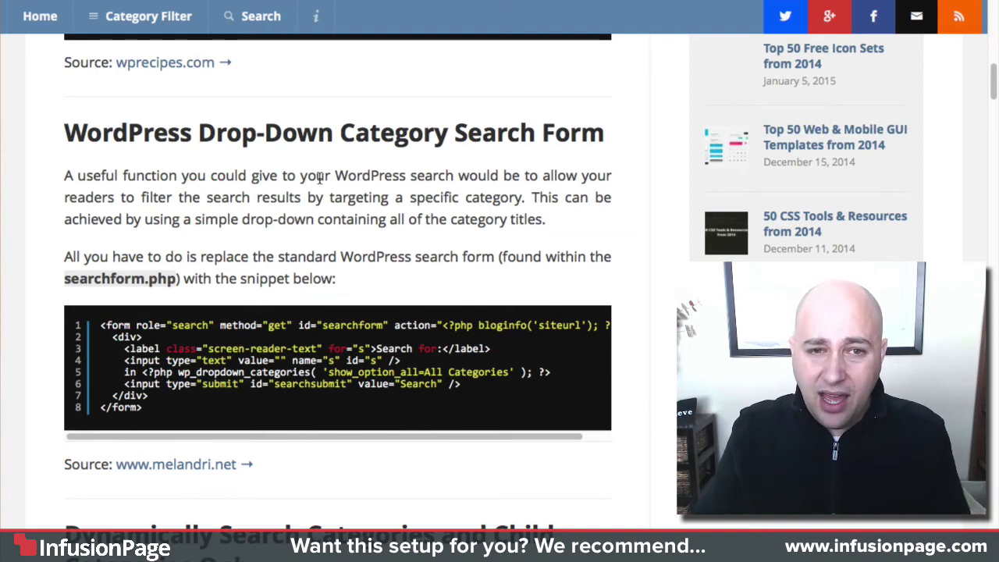
pyautogui.scroll(-5, 319, 177)
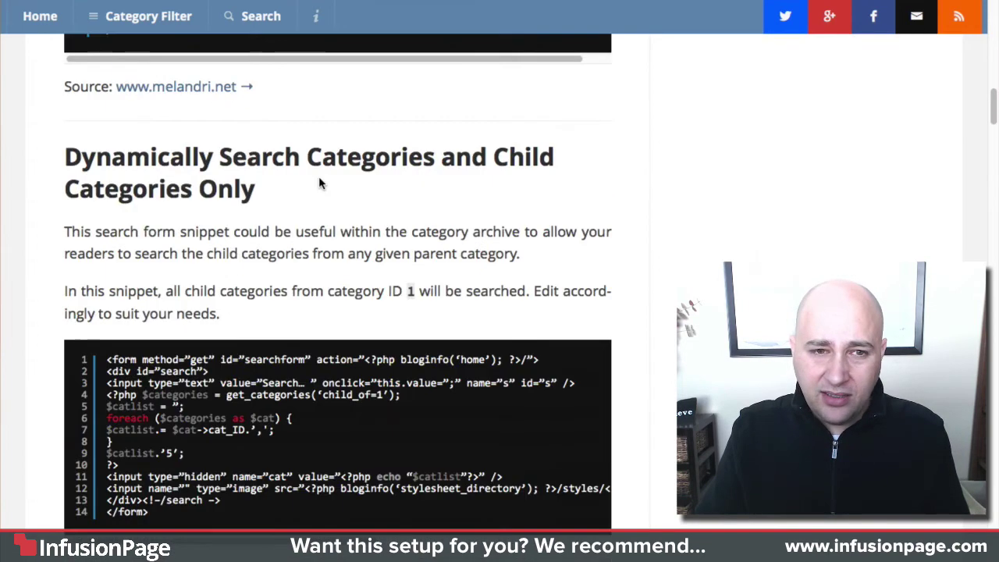
pyautogui.scroll(-6, 318, 182)
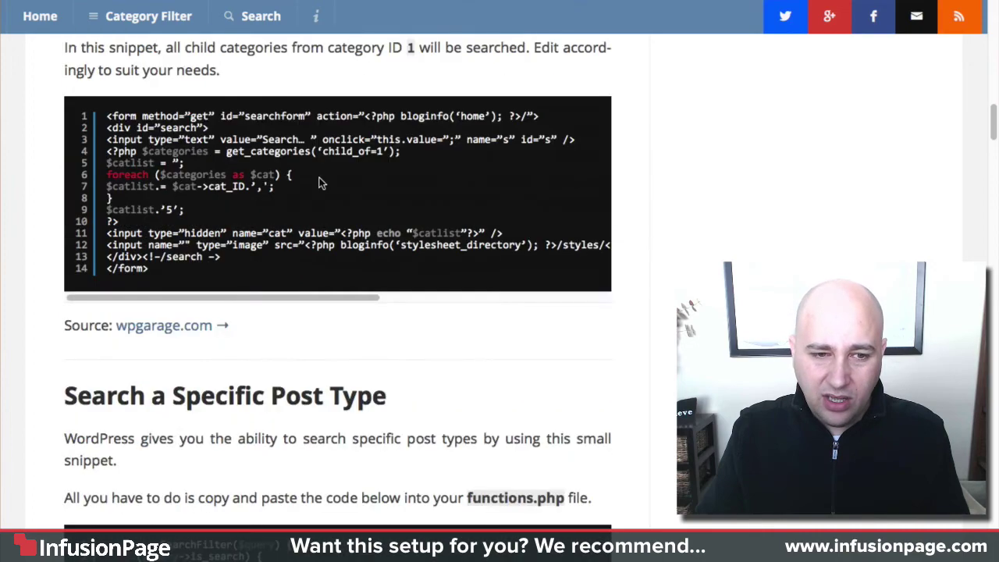
pyautogui.scroll(-5, 319, 178)
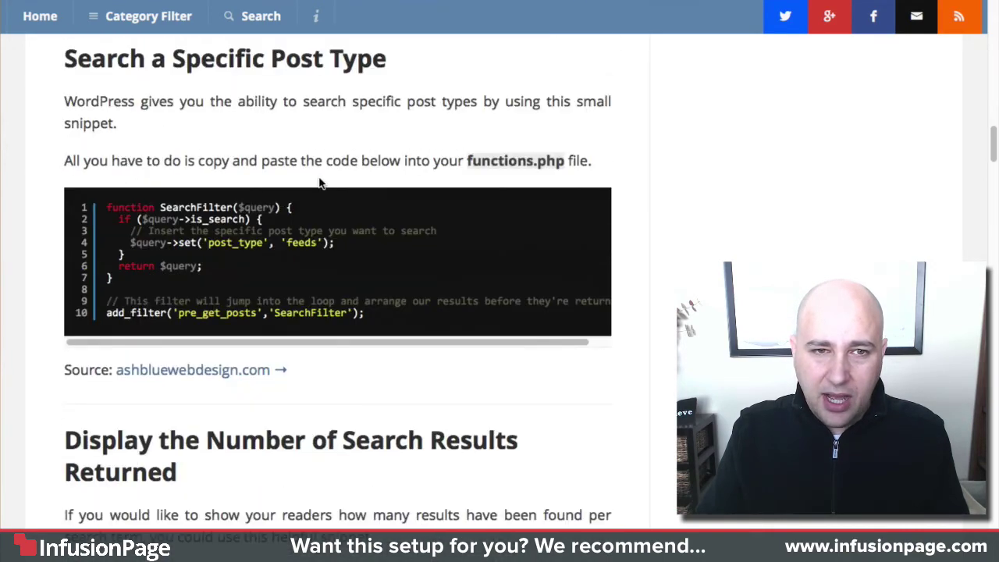
pyautogui.scroll(-1, 318, 182)
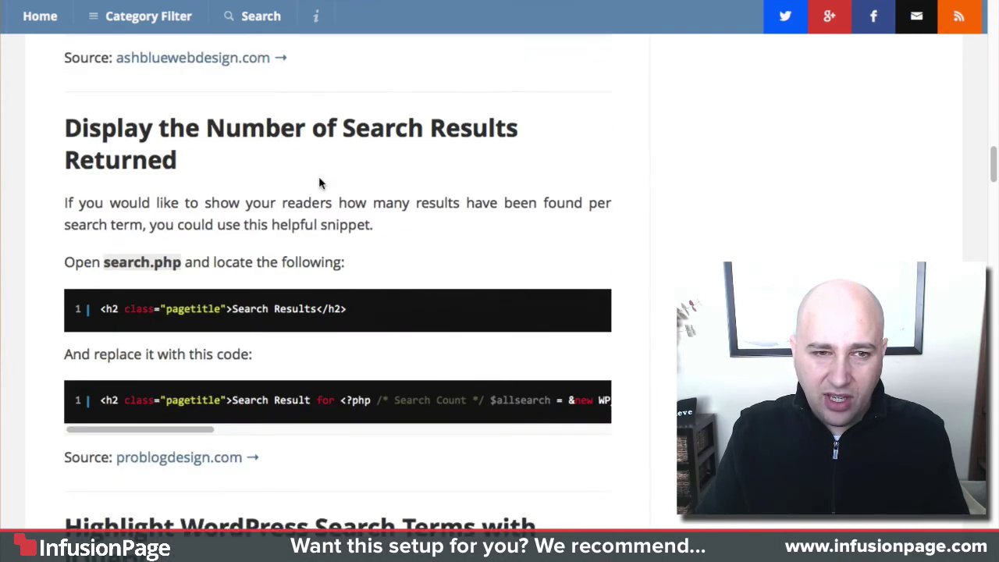
pyautogui.scroll(-4, 319, 183)
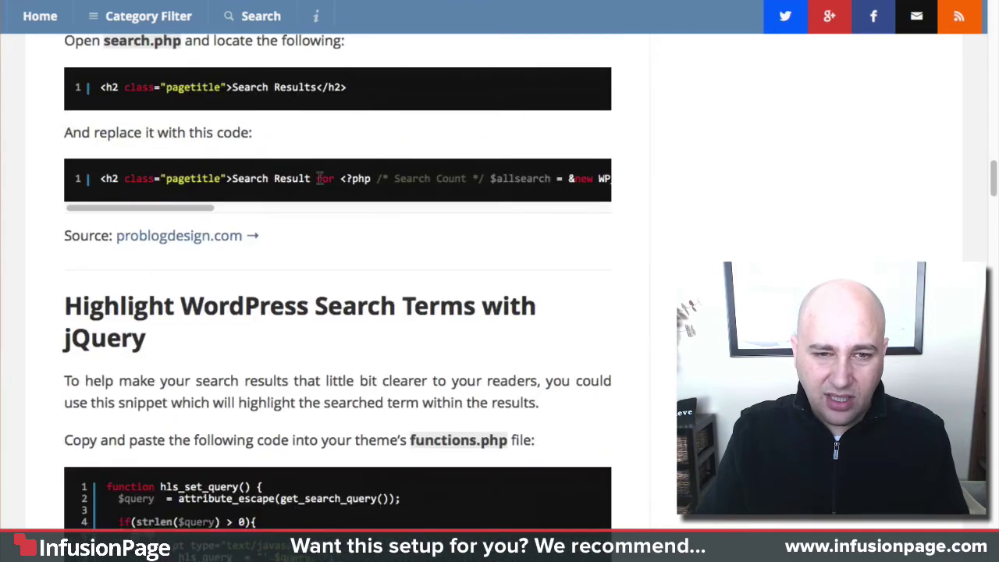
pyautogui.scroll(-2, 320, 178)
pyautogui.scroll(-5, 319, 178)
pyautogui.scroll(-5, 319, 178)
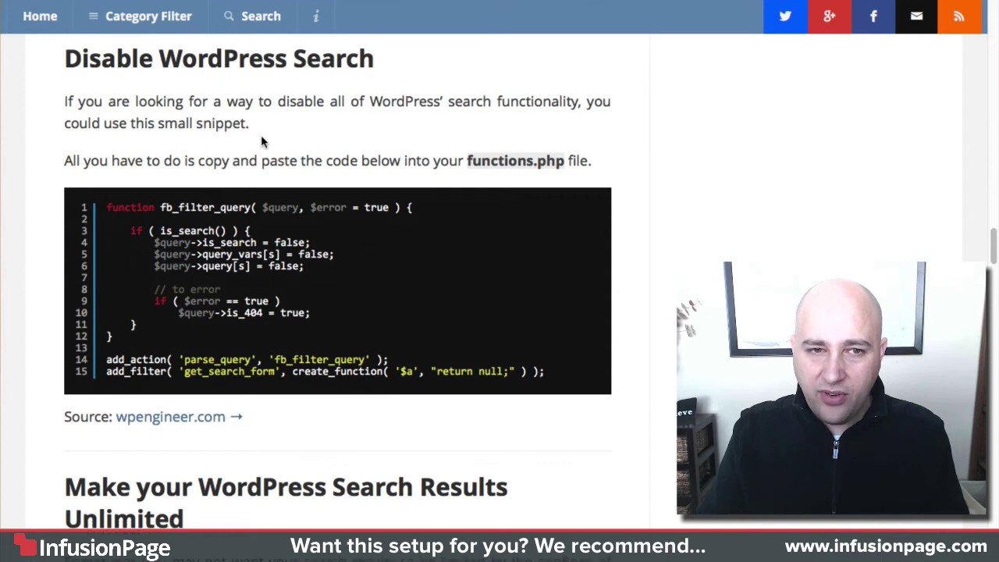
pyautogui.scroll(-1, 260, 138)
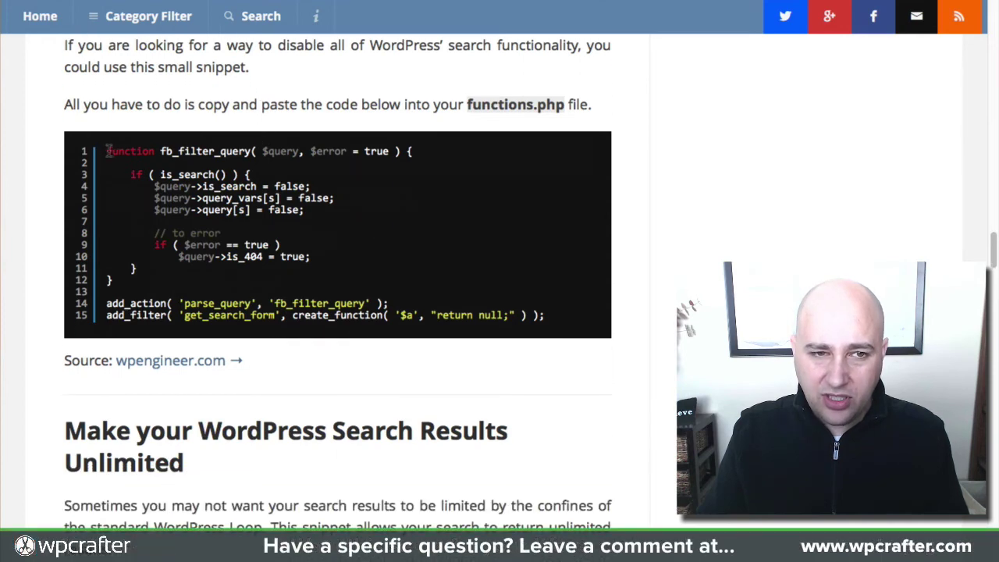
# - Copy the full Disable WordPress Search snippet, from the fb_filter_query function line through the final add_filter line
pyautogui.moveTo(107, 151); pyautogui.dragTo(546, 315)
pyautogui.rightClick(286, 201)
pyautogui.click(323, 252)
pyautogui.moveTo(152, 6)
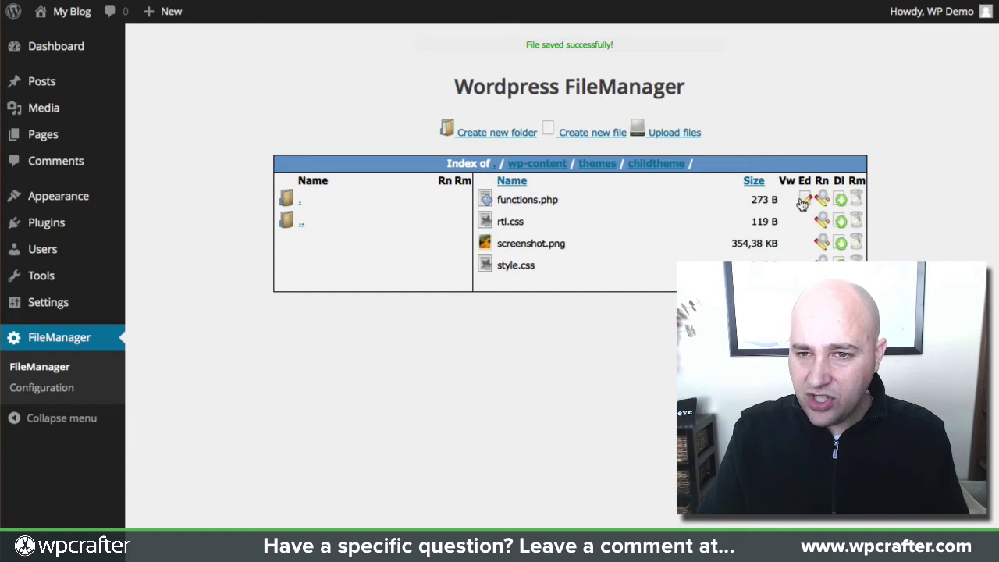
# - Replace the whole SearchFilter code in the child theme's functions.php with the copied fb_filter_query snippet, and save the file
pyautogui.click(553, 204)
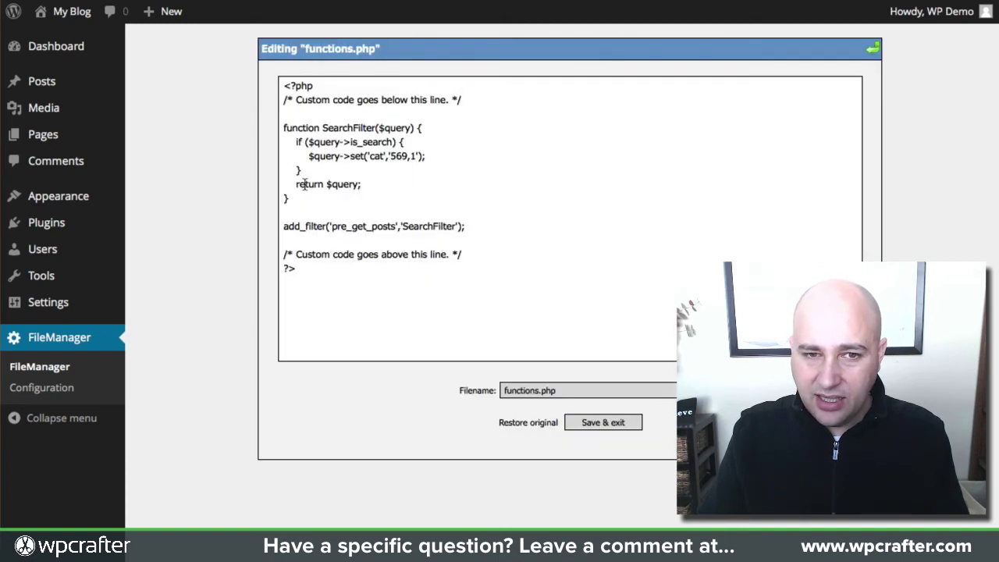
pyautogui.moveTo(466, 226); pyautogui.dragTo(281, 131)
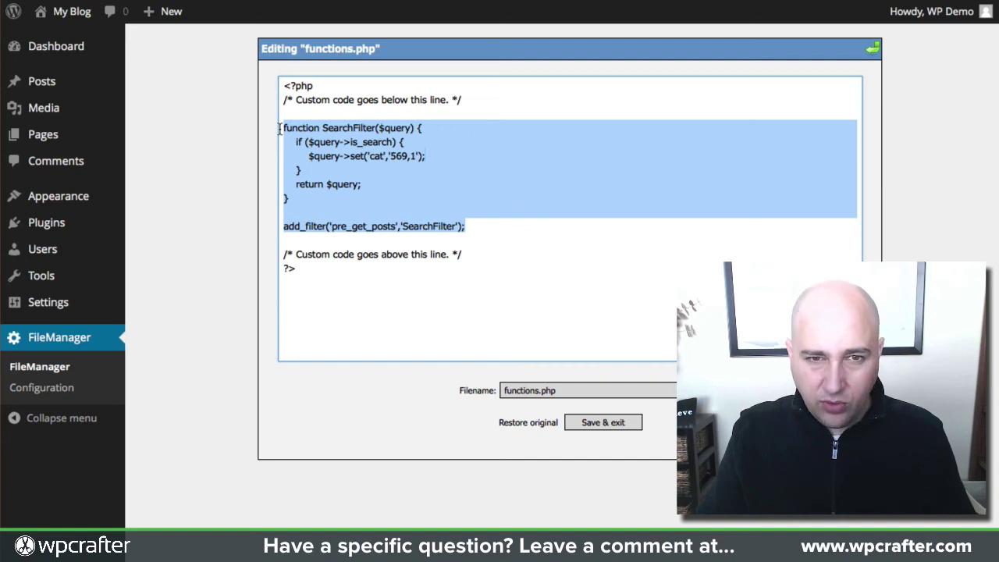
pyautogui.hotkey('ctrl', 'v')
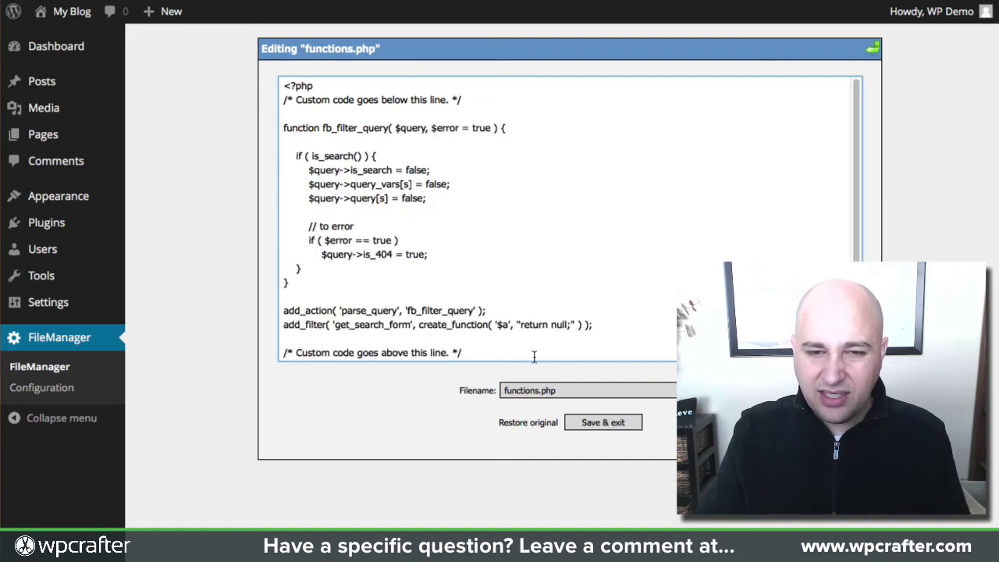
pyautogui.click(618, 422)
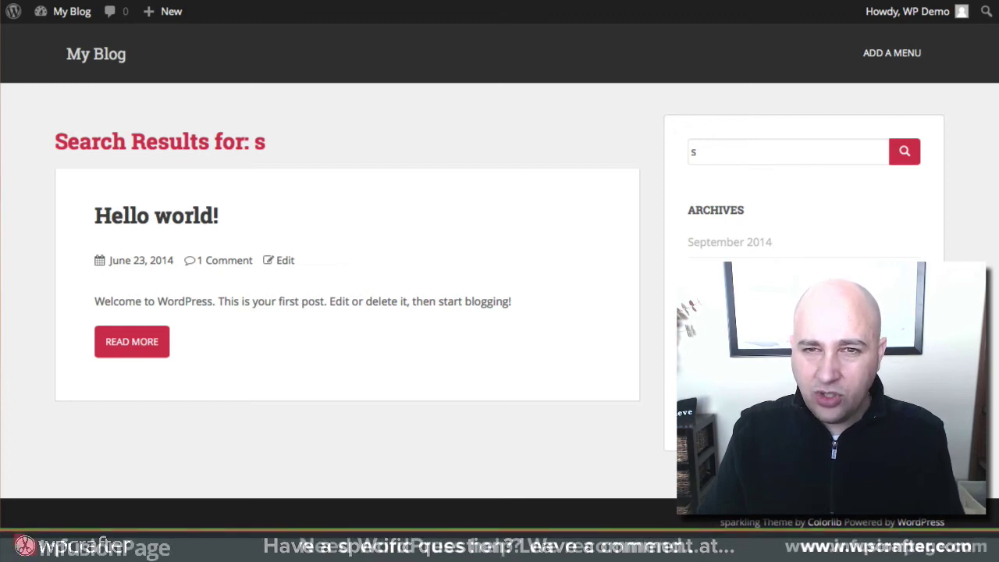
# - Reload the blog's search results for "s" to test the search-disabling snippet
pyautogui.click(215, 217)
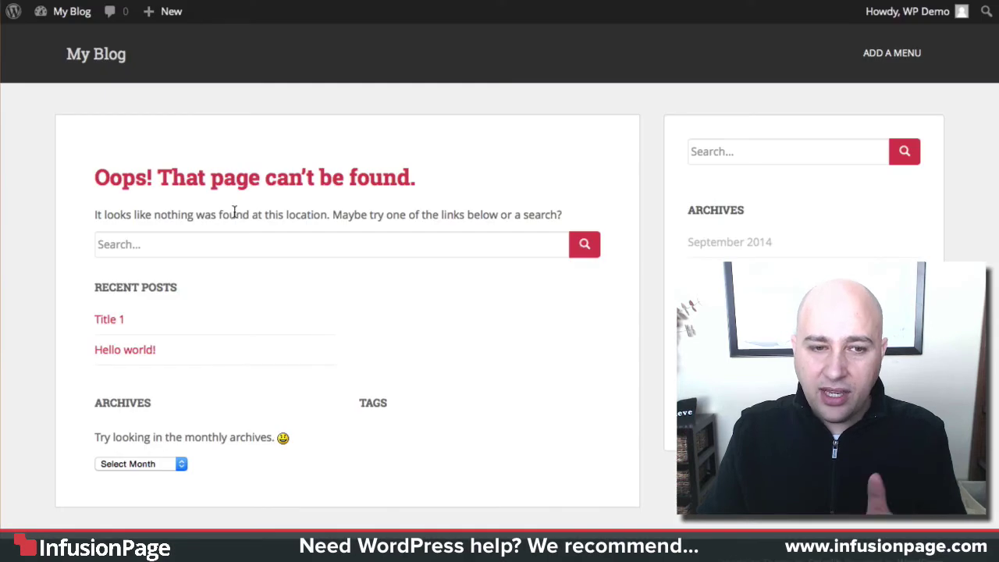